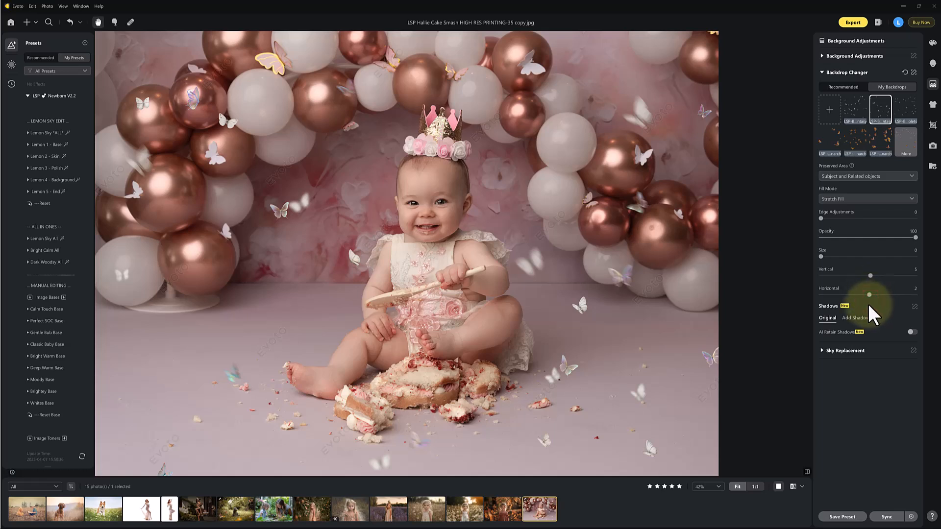
- Open the photo BEFORE LSP BUTTERFLIES 1.jpg for editing
click(69, 23)
click(315, 510)
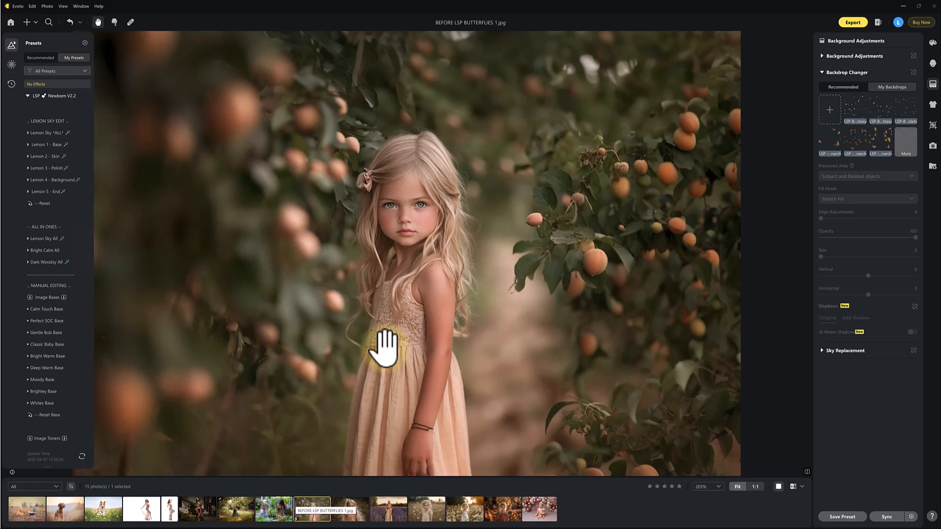
- Switch to File Explorer and look over the butterfly downloads, including the extraction option for the LSP - 35 BONUS TINY MIX BUTTERFLIES archive
key(alt+Tab)
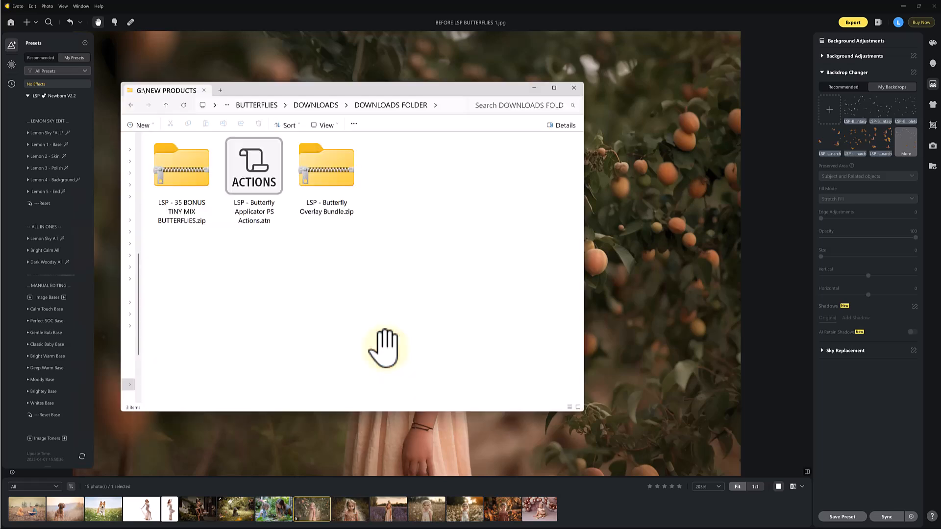
click(309, 175)
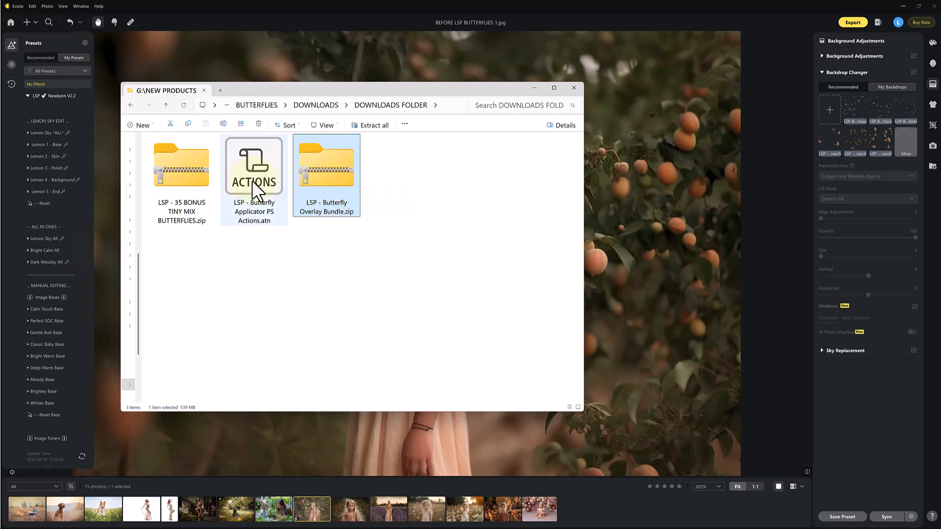
right_click(166, 175)
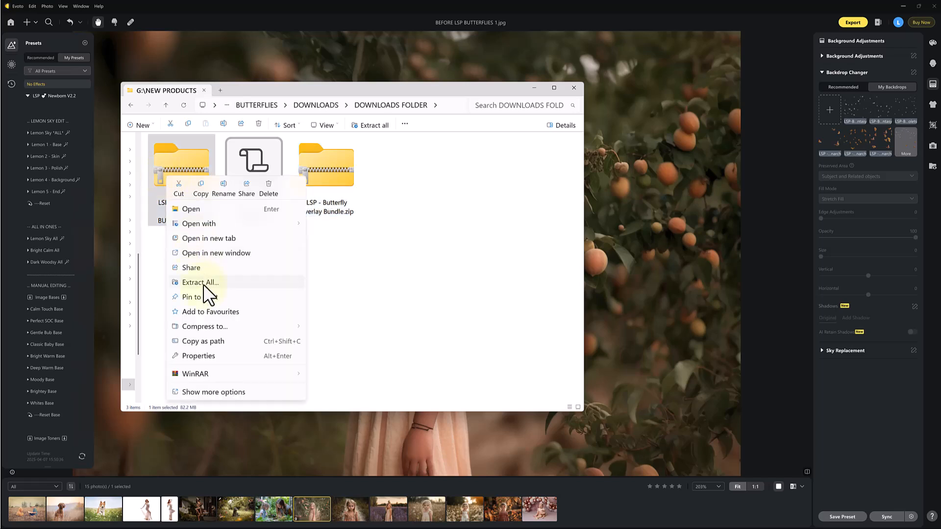
click(375, 263)
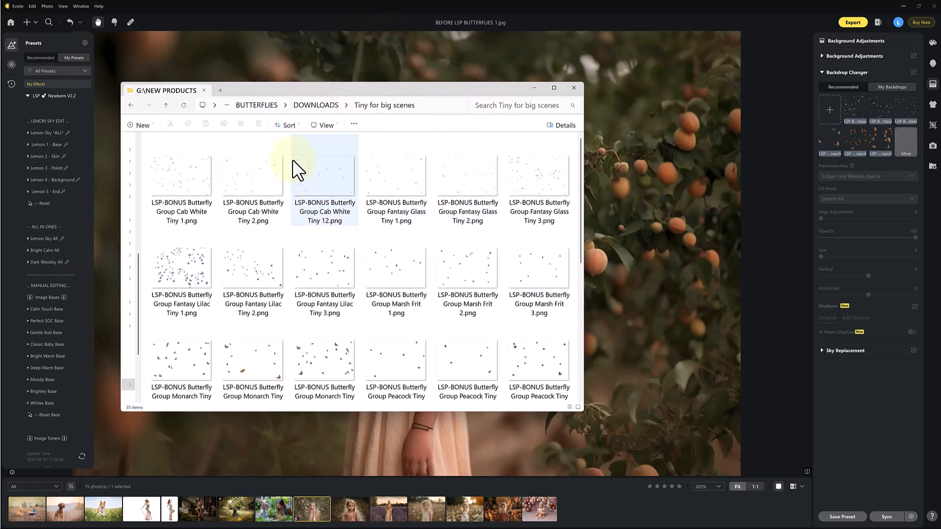
- Browse the butterfly PNG overlays in the Tiny for big scenes and LSP - Butterfly Overlay Collection folders, then return to the photo editor
drag(580, 190, 586, 313)
drag(506, 96, 513, 119)
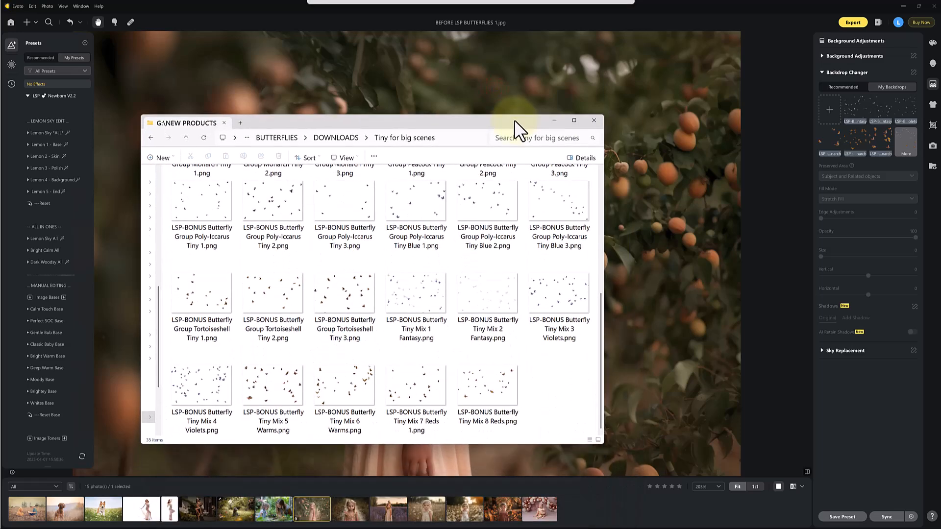
click(319, 139)
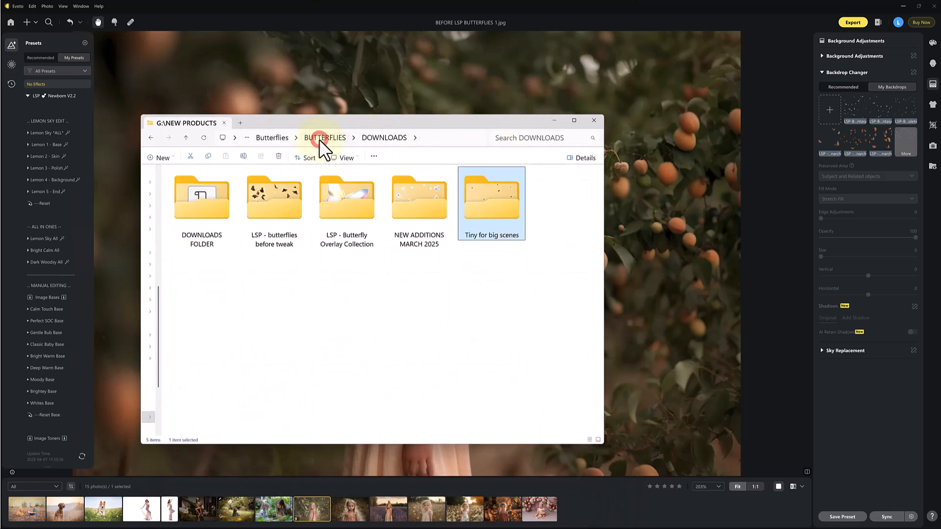
double_click(344, 195)
drag(600, 187, 560, 162)
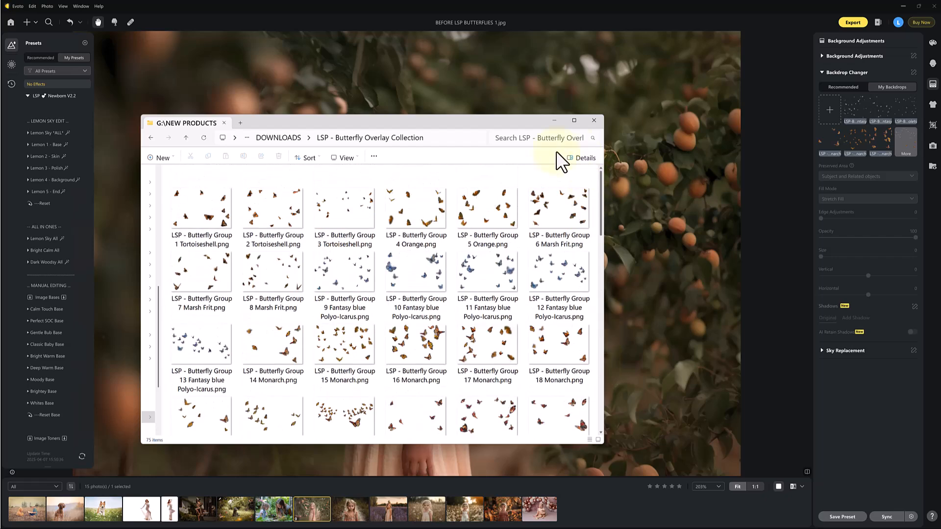
click(289, 136)
double_click(507, 199)
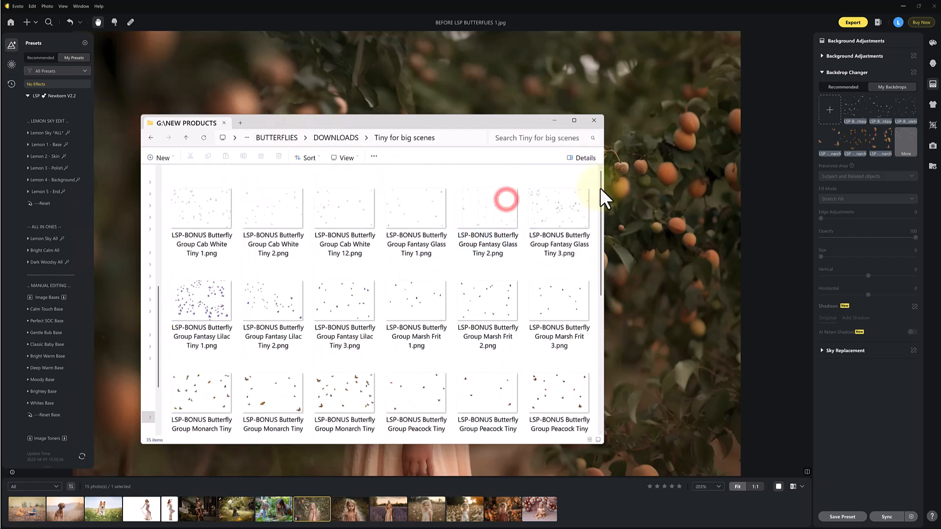
drag(599, 183, 601, 209)
drag(437, 128, 0, 157)
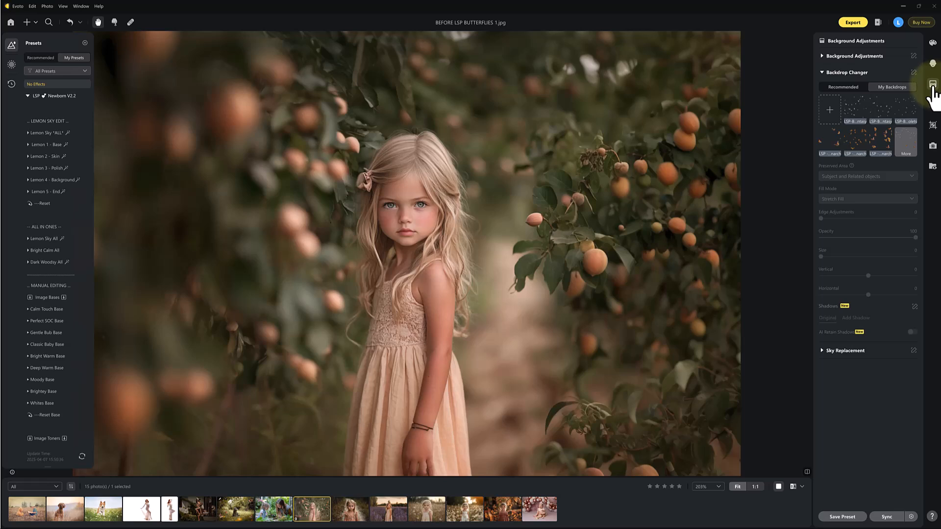
- Show the custom backdrops (My Backdrops) of the Backdrop Changer in the Background Adjustments
click(822, 72)
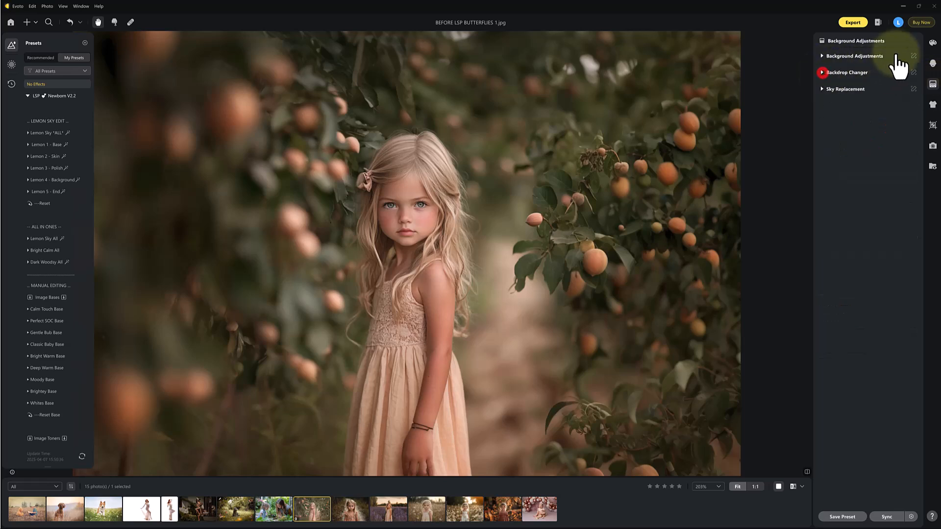
click(933, 42)
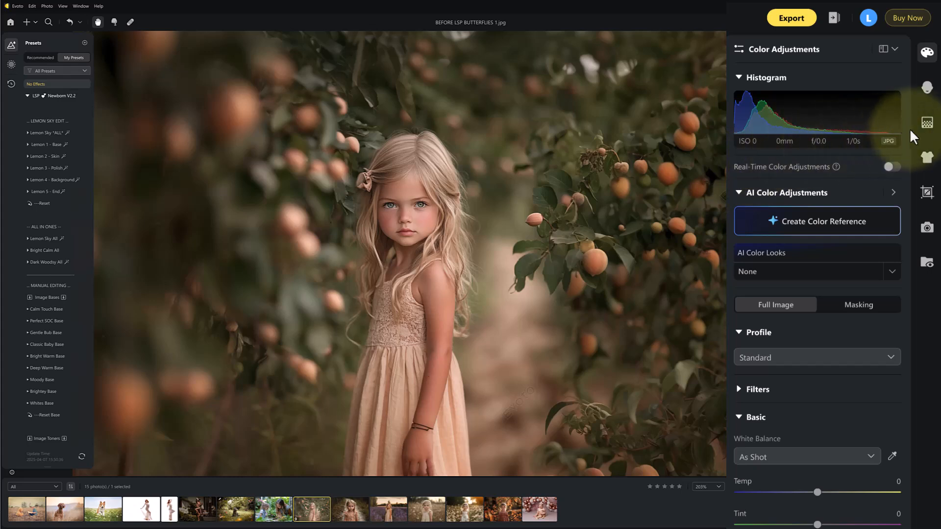
click(926, 131)
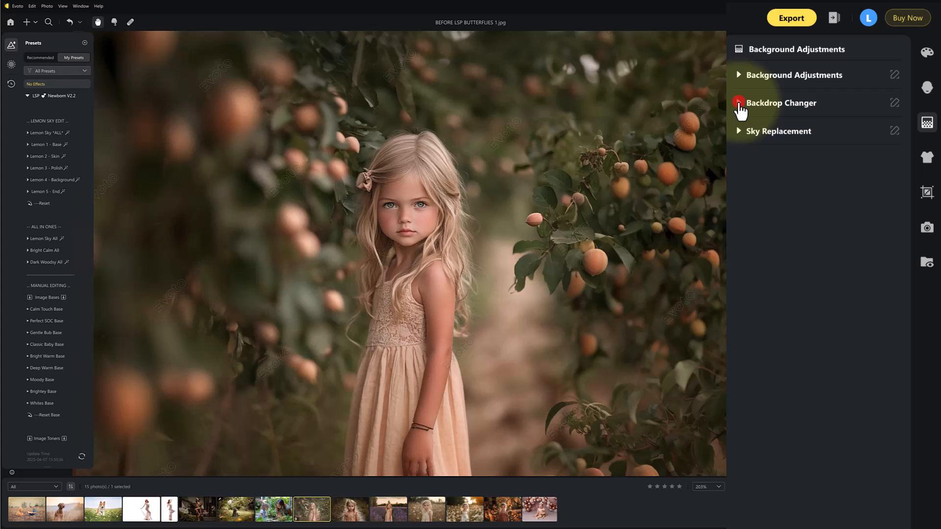
click(739, 103)
click(766, 131)
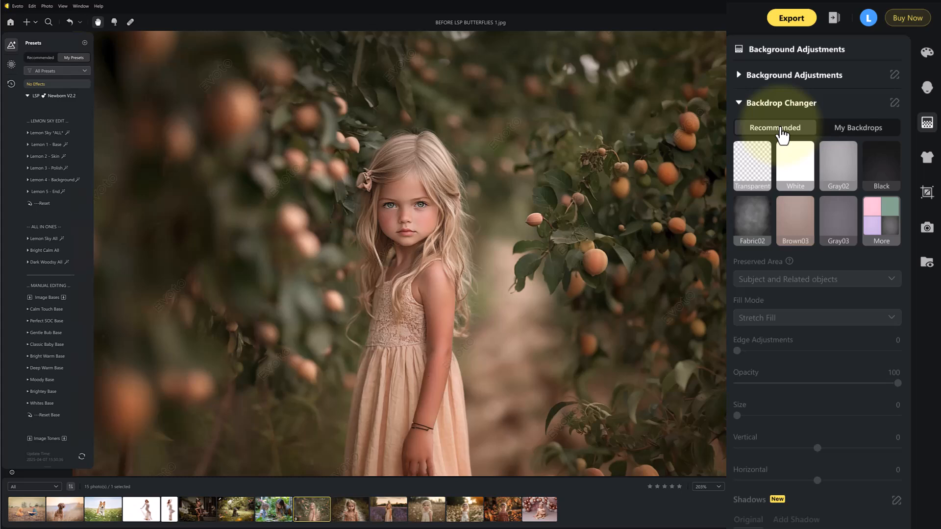
click(855, 128)
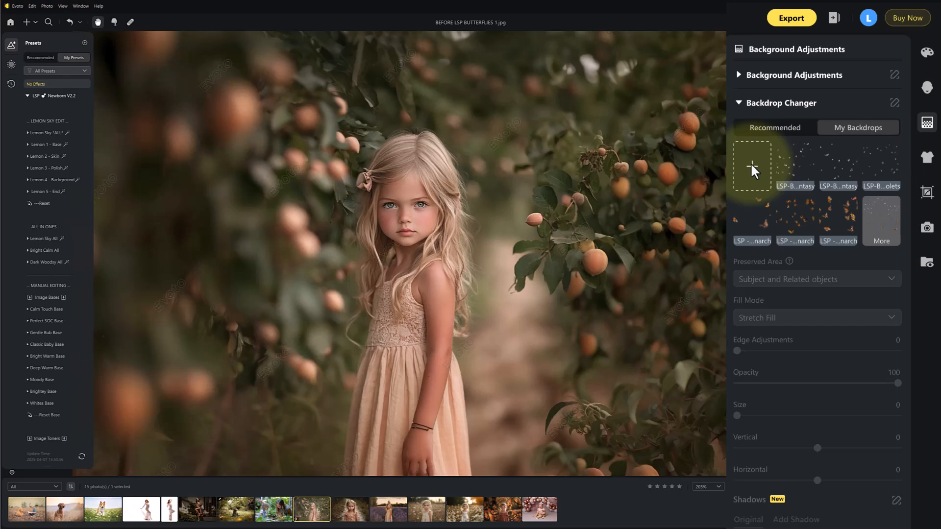
- Import all PNG overlays from the Tiny for big scenes folder as custom backdrops
click(751, 166)
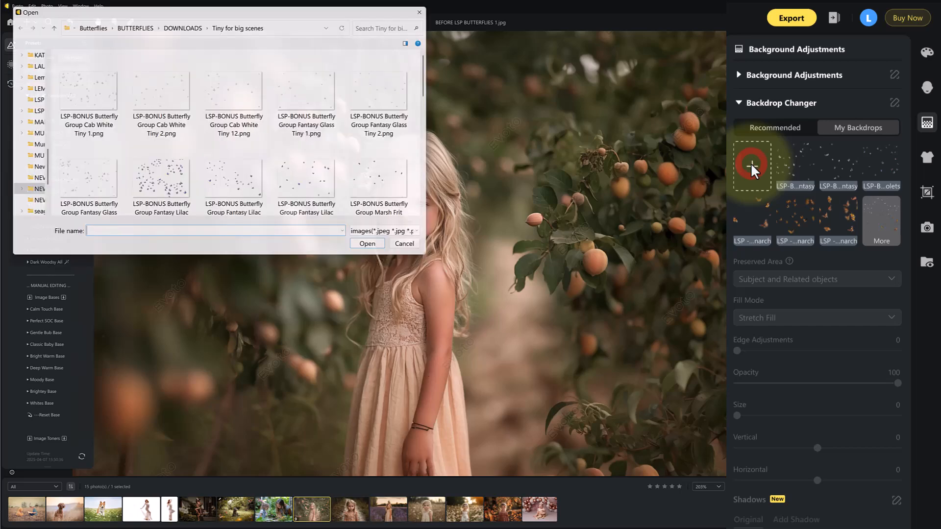
click(99, 88)
scroll(299, 142, down, 3)
scroll(297, 141, down, 2)
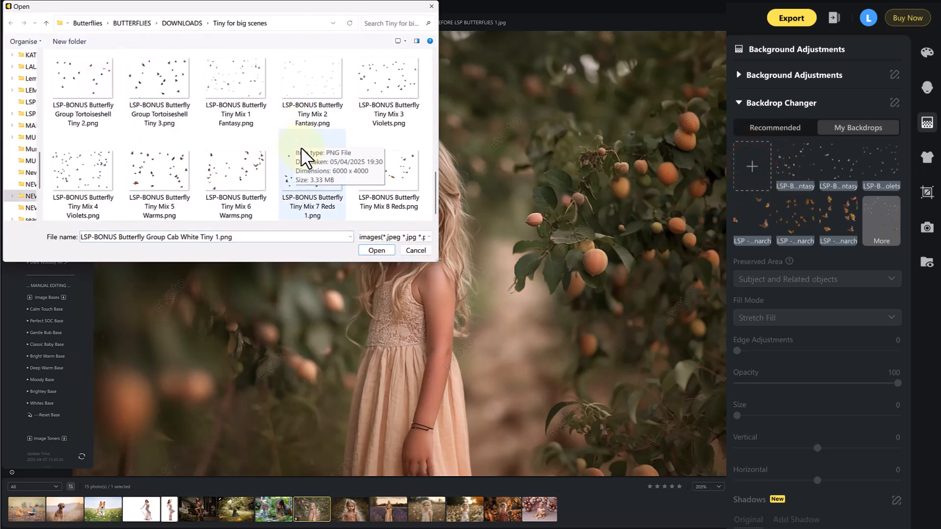
shift+click(403, 169)
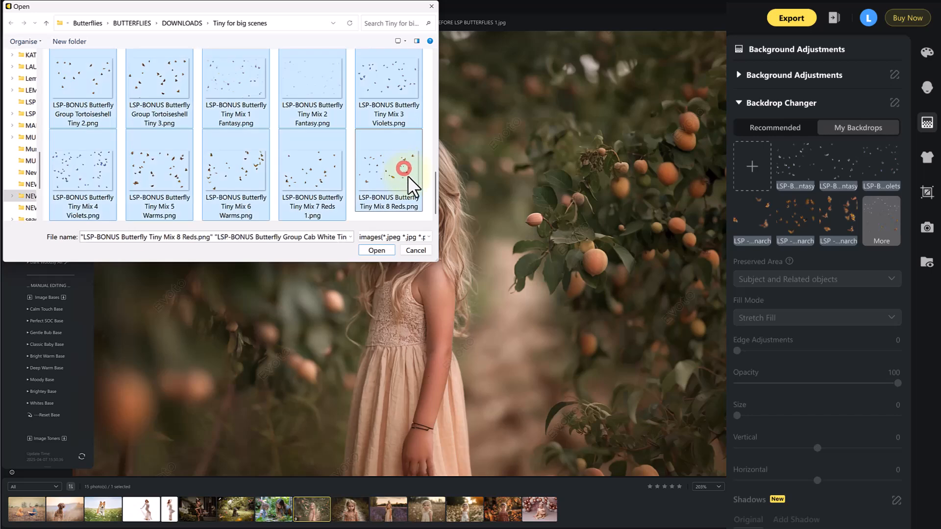
click(377, 250)
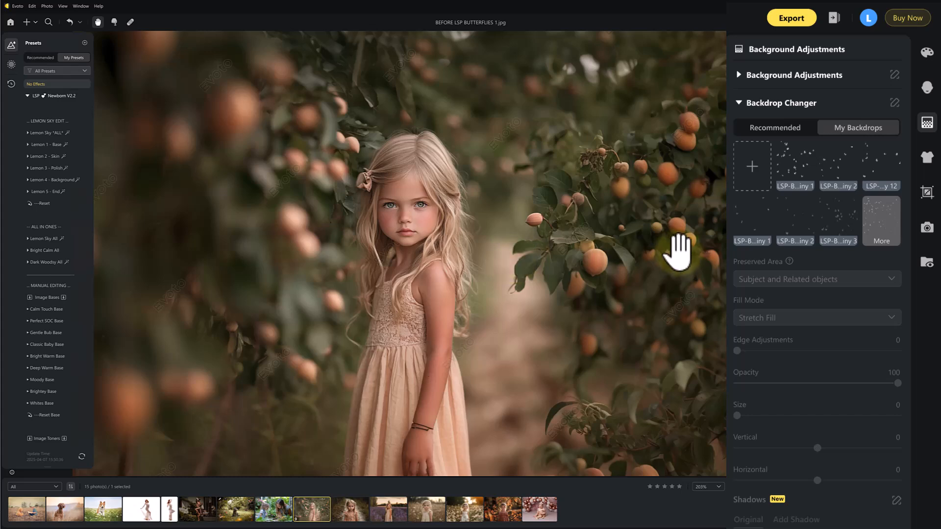
- Try out various imported butterfly overlays on the girl's photo, such as the Cab White, Fantasy mix and Violets mix variants
click(794, 168)
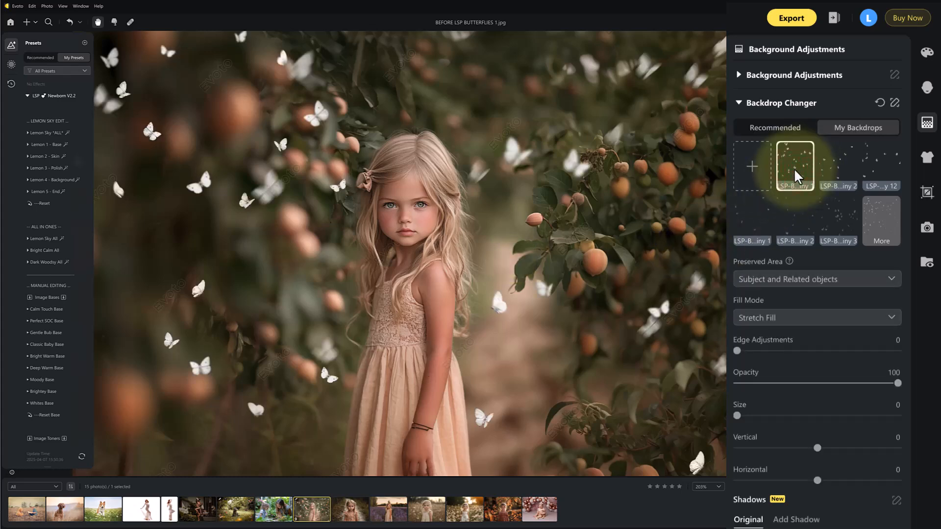
click(838, 173)
click(875, 223)
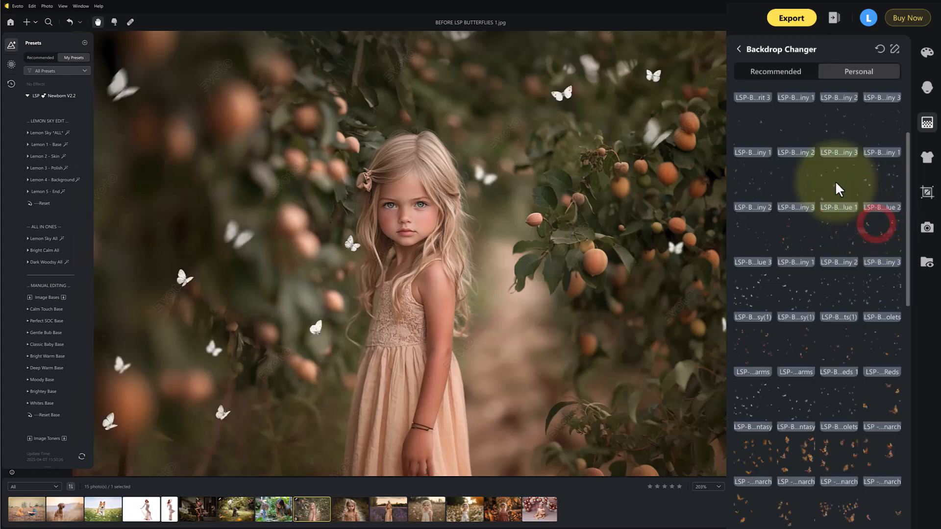
click(828, 134)
click(777, 126)
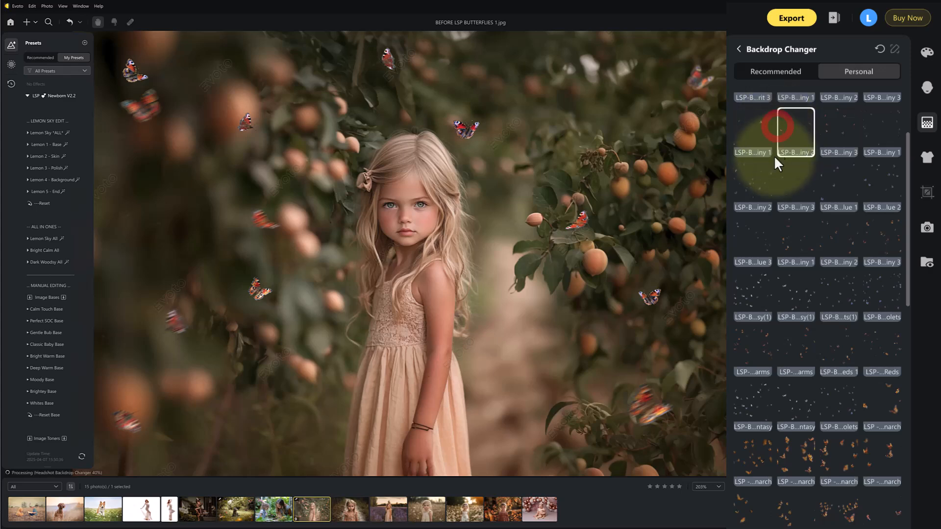
click(754, 186)
click(845, 195)
click(836, 252)
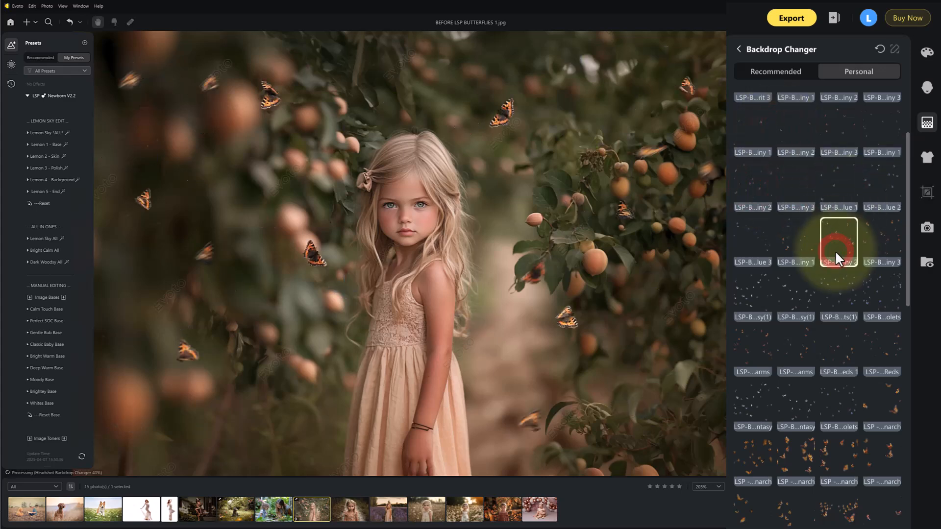
click(789, 292)
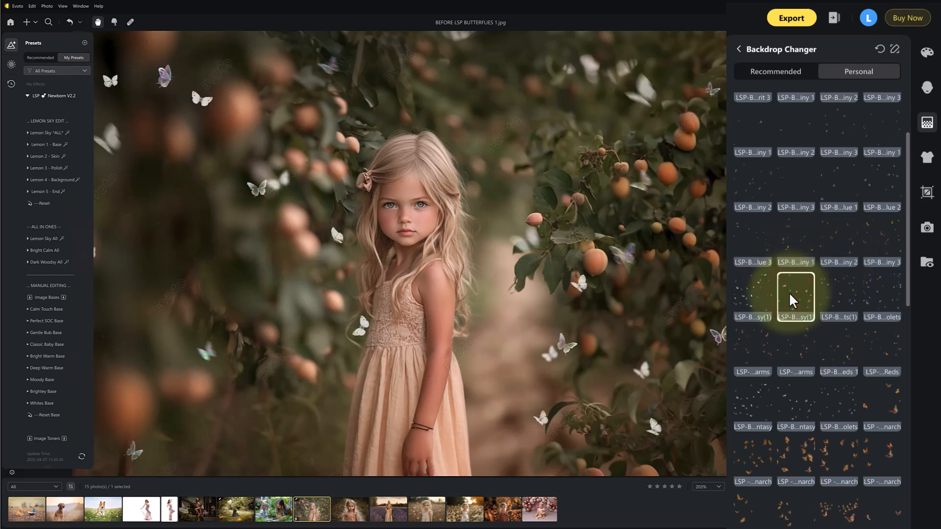
click(833, 295)
- Apply the LSP-BONUS Butterfly Group Cab White Tiny 1 overlay to the photo and return to the backdrop settings
scroll(830, 289, up, 2)
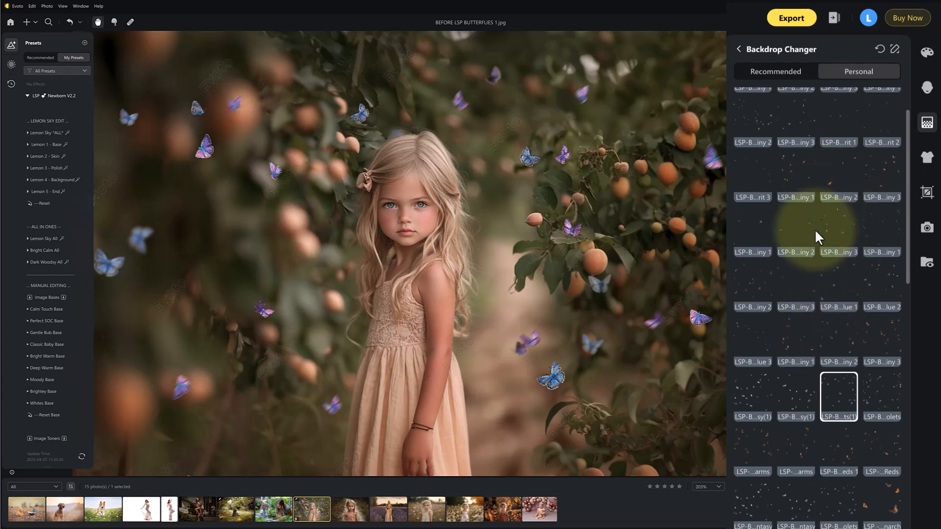
scroll(828, 230, up, 2)
click(793, 111)
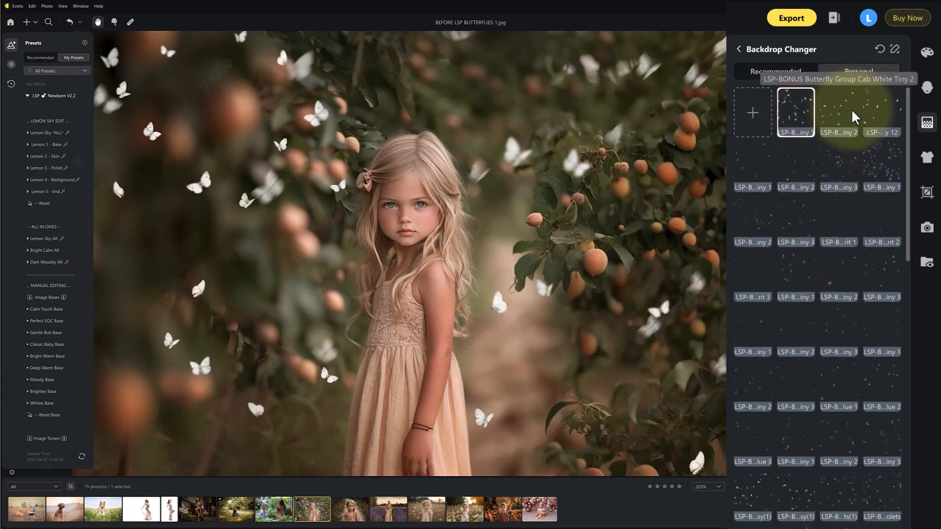
click(851, 109)
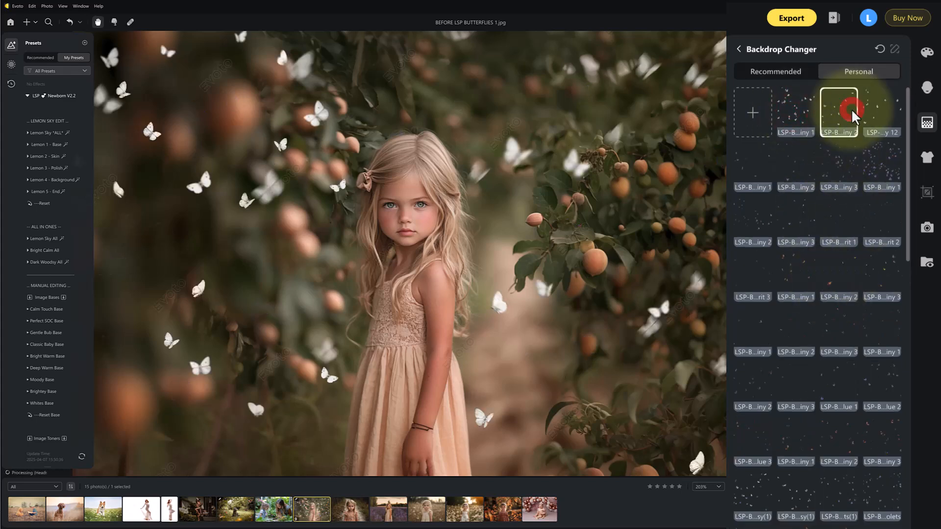
click(799, 112)
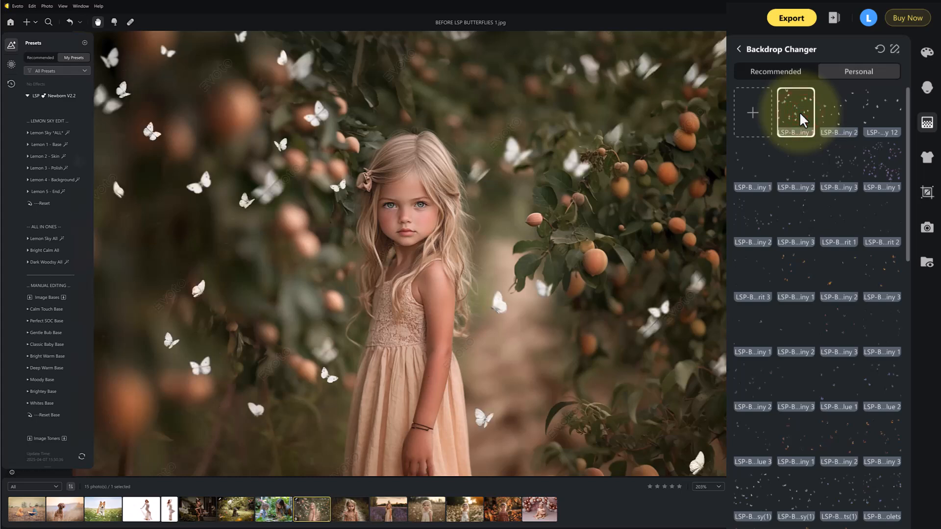
click(738, 49)
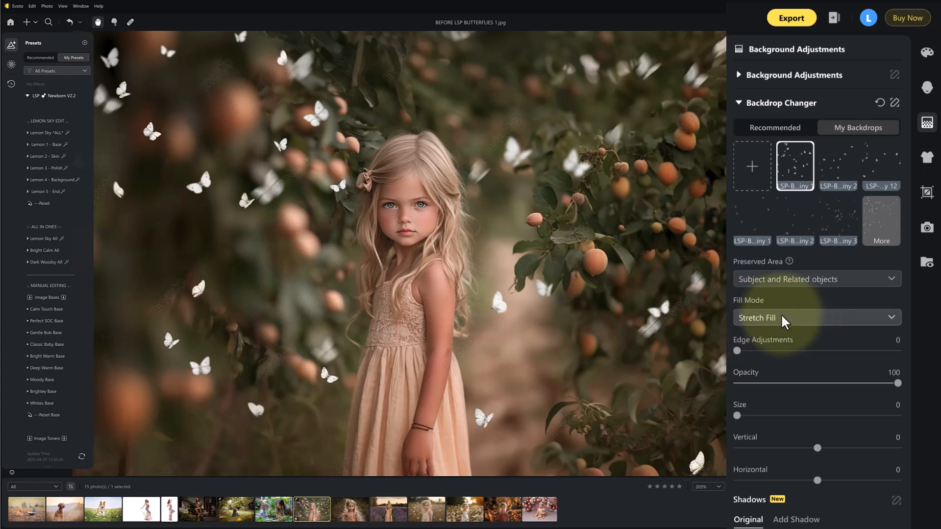
- Try the different fill modes for the butterfly overlay and set it to Center Alignment
click(757, 319)
click(758, 337)
click(760, 317)
click(760, 355)
click(756, 317)
click(760, 372)
click(757, 319)
click(760, 354)
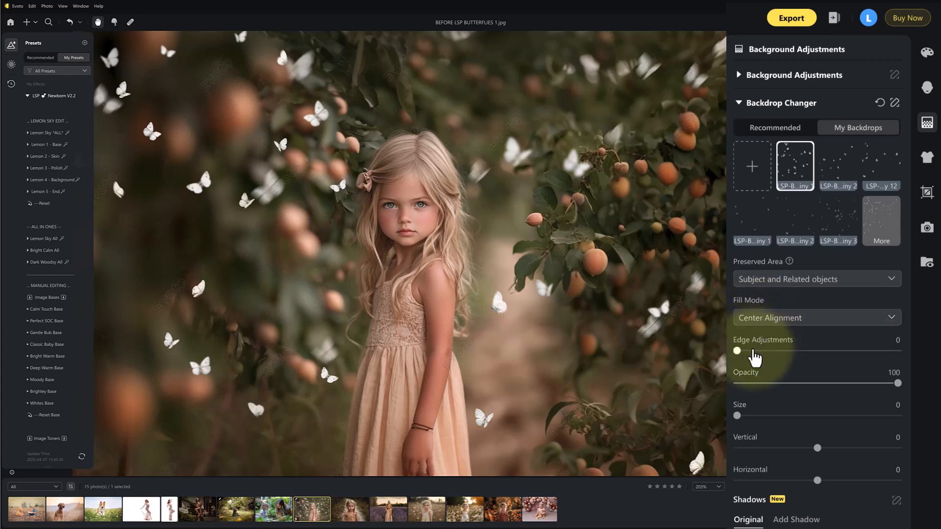
- Set the butterfly overlay's opacity to 80 and leave its size at 0
drag(898, 383, 867, 389)
mouse_move(737, 416)
mouse_down()
mouse_move(849, 416)
mouse_move(733, 418)
mouse_up()
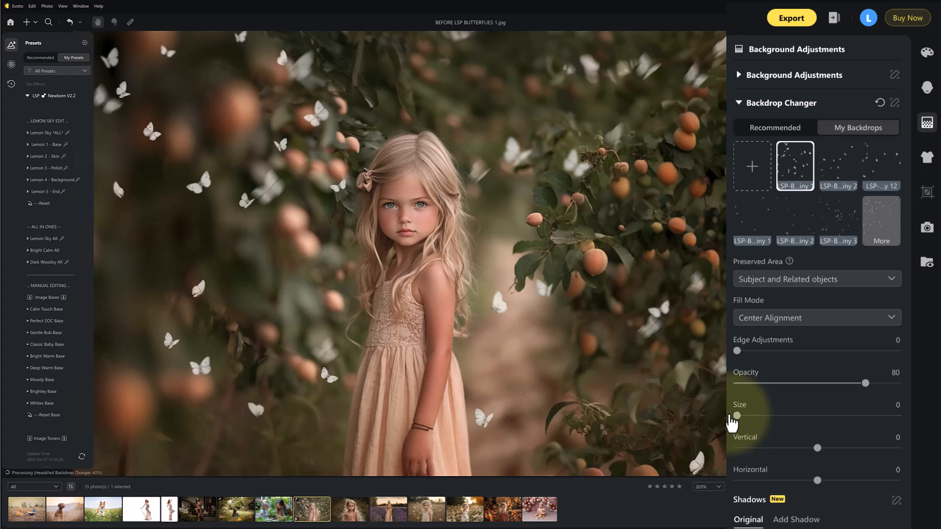
- Shift the butterfly overlay to a vertical position of -5 and a horizontal position of -7, and inspect the butterflies around the girl
mouse_move(817, 448)
mouse_down()
mouse_move(799, 447)
mouse_move(832, 448)
mouse_move(814, 448)
mouse_up()
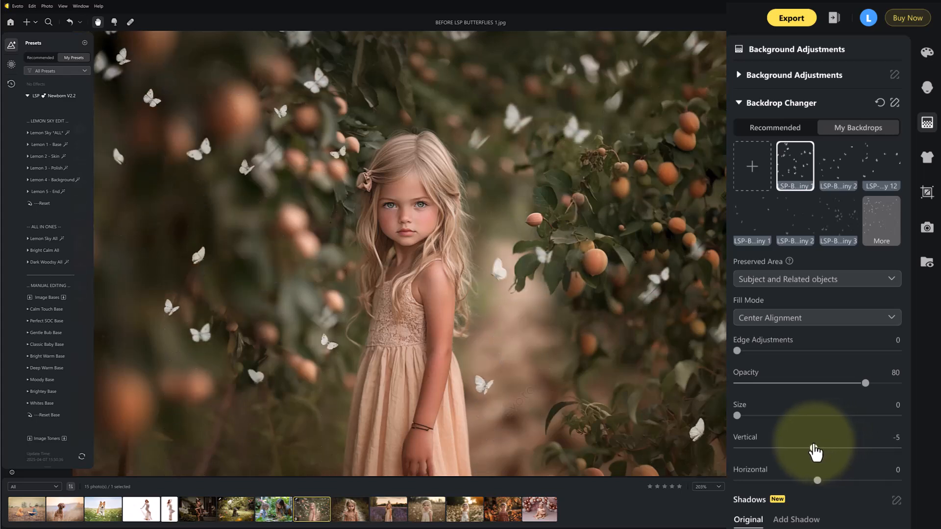
drag(817, 481, 805, 481)
mouse_move(806, 481)
mouse_down()
mouse_move(833, 482)
mouse_move(812, 483)
mouse_up()
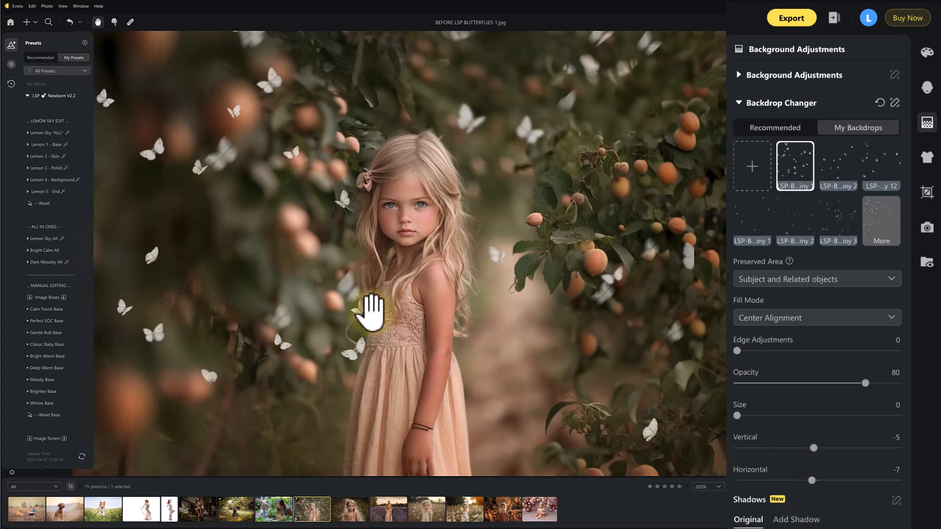
scroll(365, 304, up, 5)
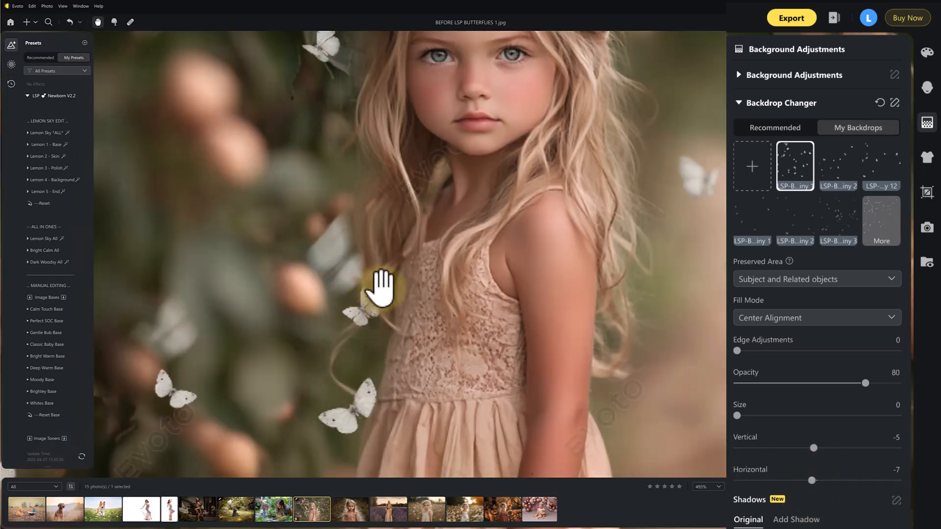
scroll(375, 298, down, 5)
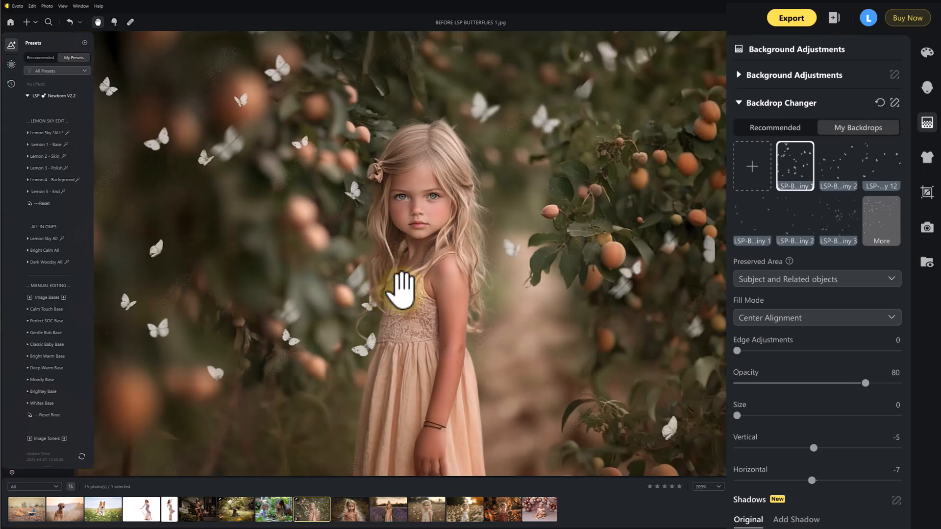
- Open manual tuning for the backdrop and add masked area over the butterflies at the girl's waist with the Brush at size 150
click(894, 103)
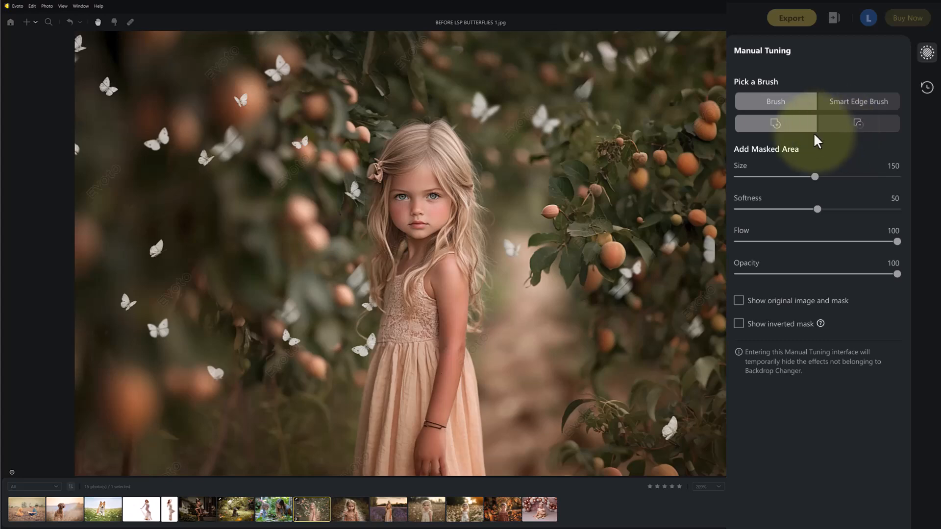
click(777, 126)
mouse_move(390, 334)
mouse_down()
mouse_move(378, 304)
mouse_move(369, 341)
mouse_move(371, 301)
mouse_move(367, 348)
mouse_up()
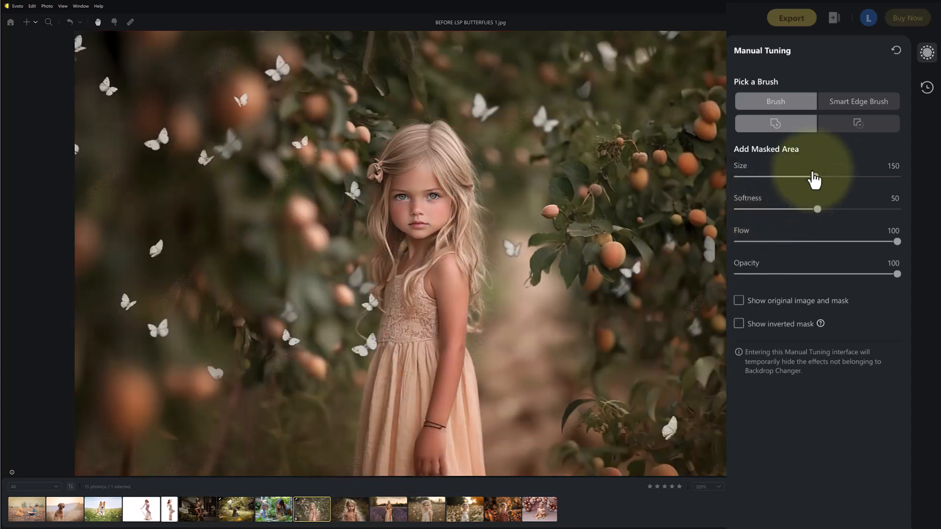
- Erase the masked area over the butterflies on the girl's dress, beside her arm and beside her hair with a size 113 brush
click(835, 128)
mouse_move(373, 322)
mouse_down()
mouse_move(363, 319)
mouse_move(351, 375)
mouse_move(355, 345)
mouse_move(362, 366)
mouse_up()
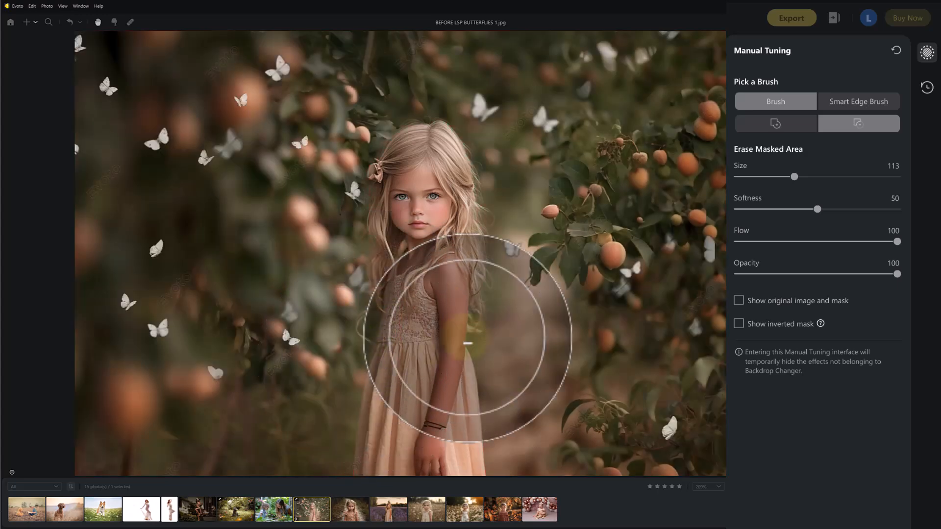
mouse_move(500, 293)
mouse_down()
mouse_move(524, 241)
mouse_move(511, 242)
mouse_move(517, 263)
mouse_up()
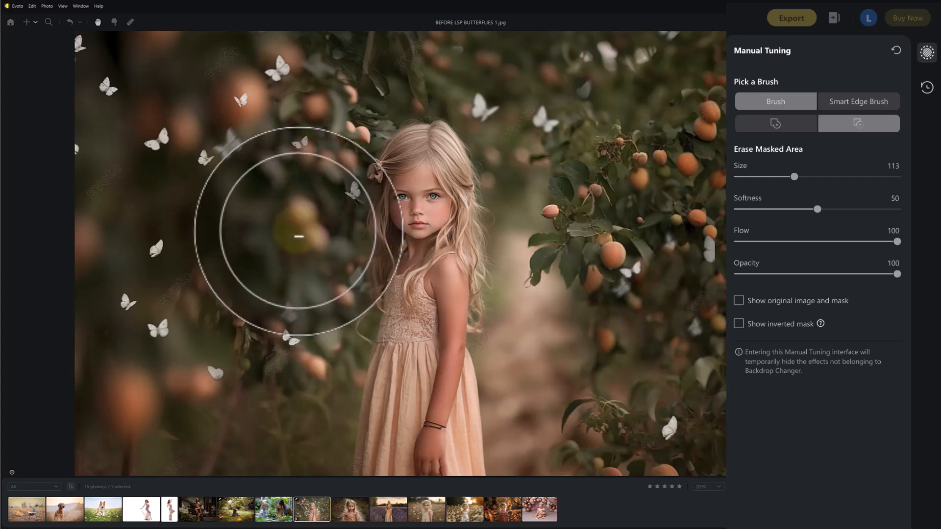
click(357, 180)
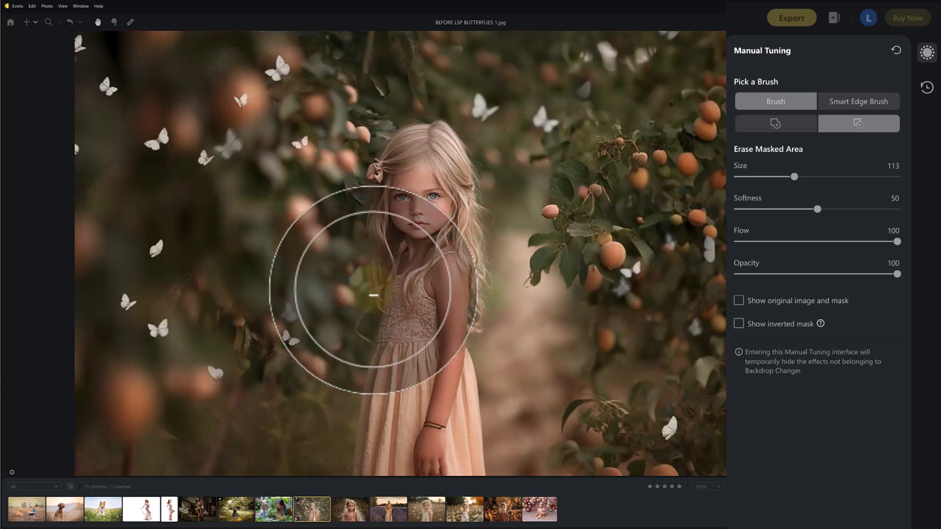
click(78, 154)
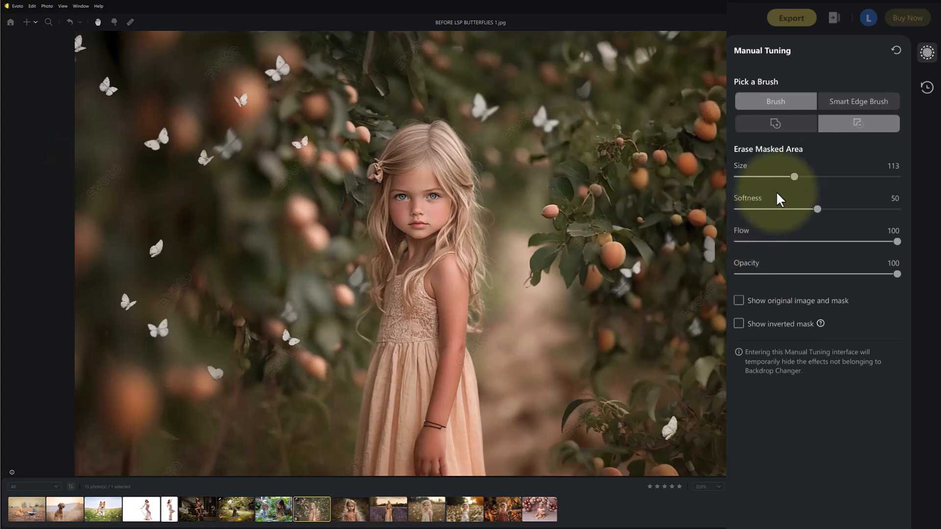
- Add back the butterfly beside the girl's hair, clean up the mask around her torso, and finish the manual tuning
click(768, 125)
mouse_move(363, 212)
mouse_down()
mouse_move(339, 213)
mouse_move(361, 181)
mouse_move(451, 311)
mouse_up()
click(855, 123)
mouse_move(365, 184)
mouse_down()
mouse_move(387, 211)
mouse_move(392, 261)
mouse_up()
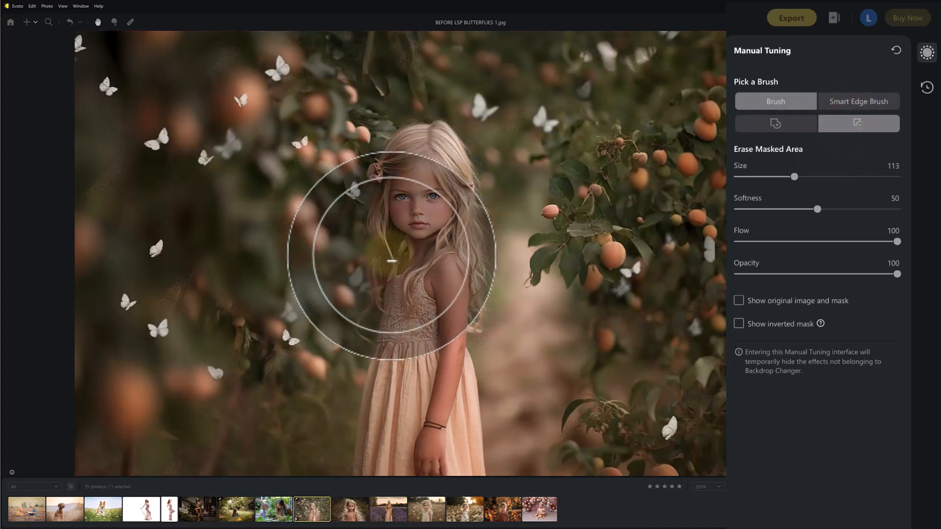
click(882, 512)
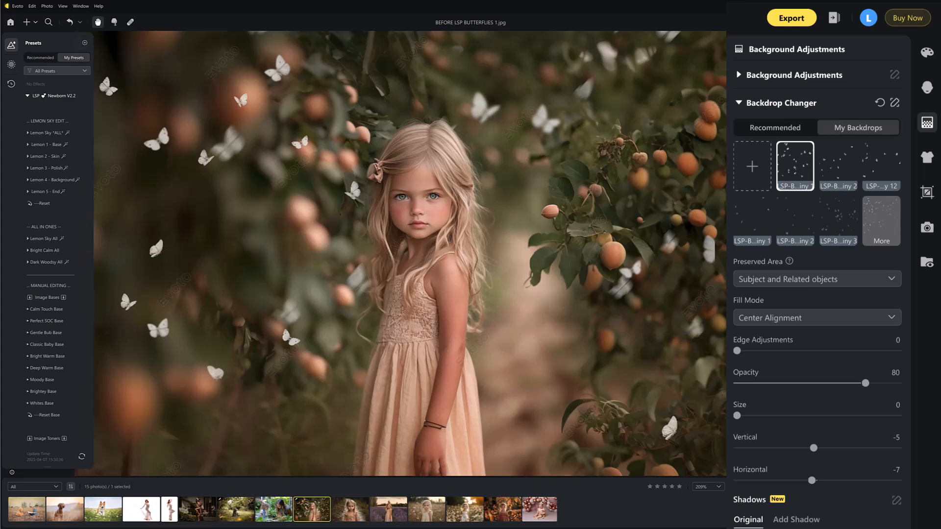
- Compare the girl's portrait before and after the butterfly overlay several times
key(backslash)
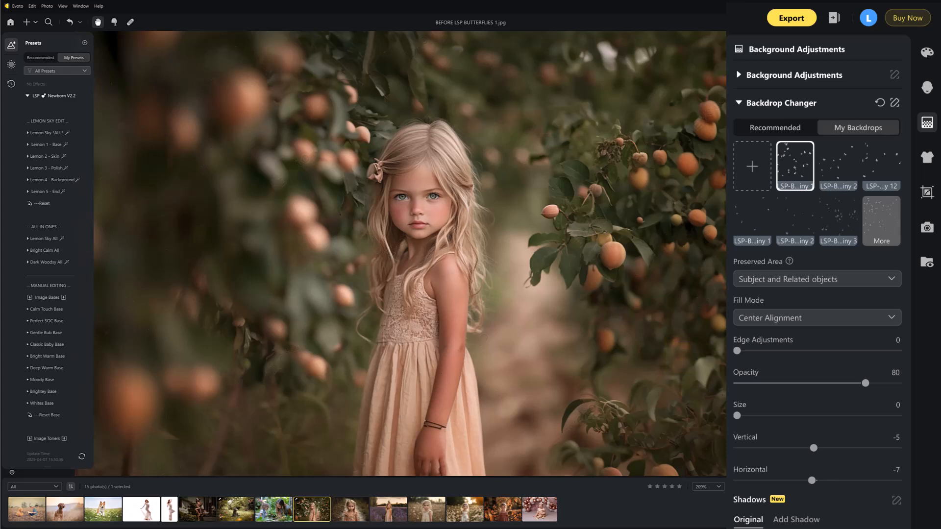
key(backslash)
key(backslash)
key(backslash)
key(backslash)
key(backslash)
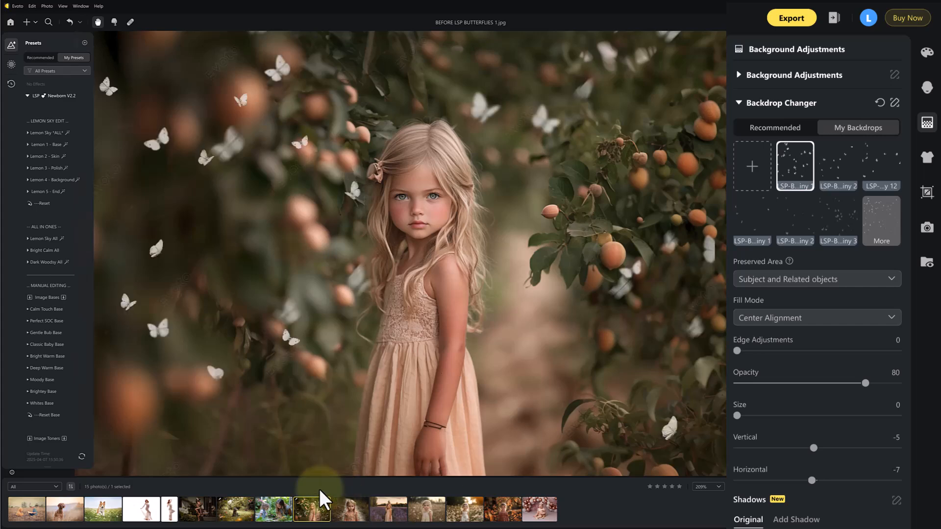
- Open the white-background maternity photo, fit it to the view, and apply the second white butterfly overlay from My Backdrops
click(167, 512)
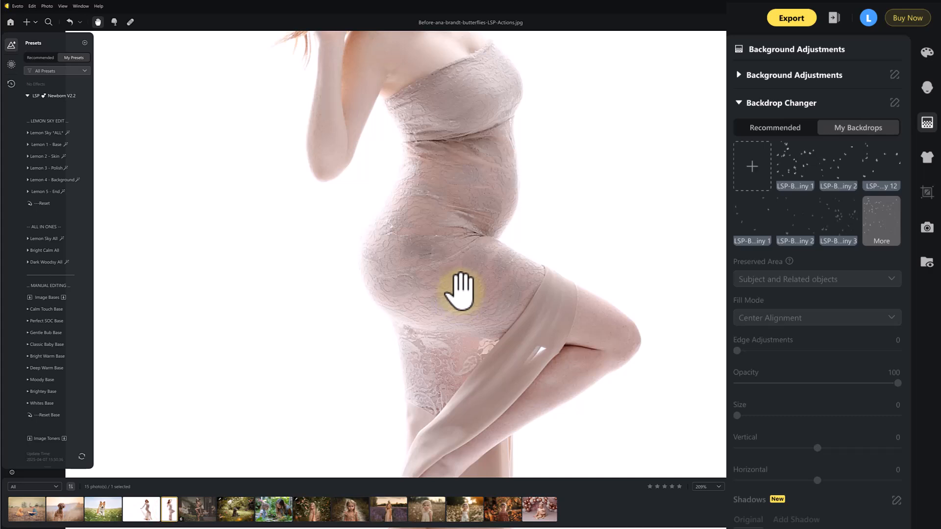
scroll(460, 291, down, 2)
click(734, 485)
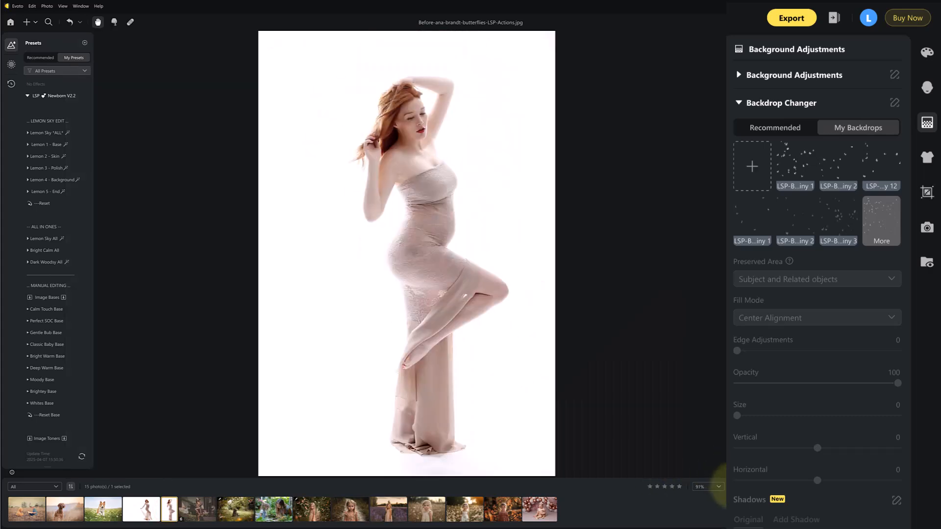
click(795, 166)
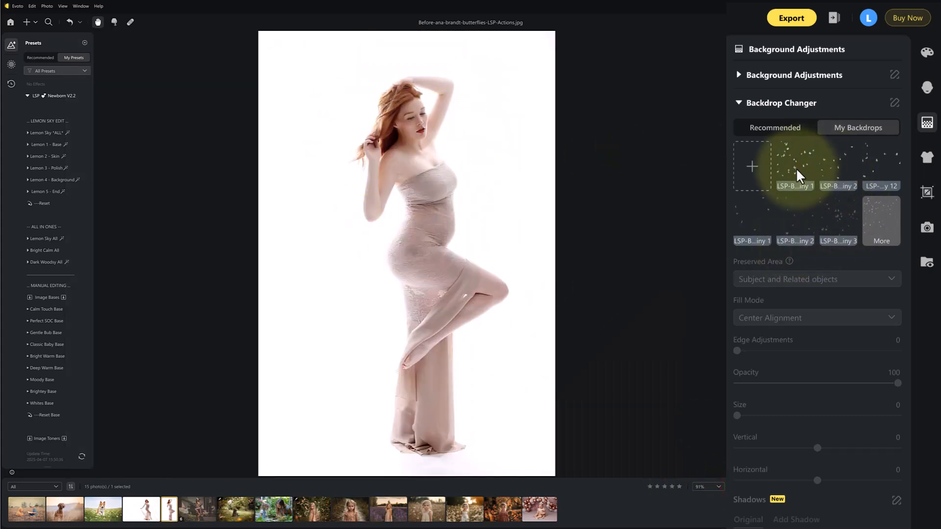
click(834, 161)
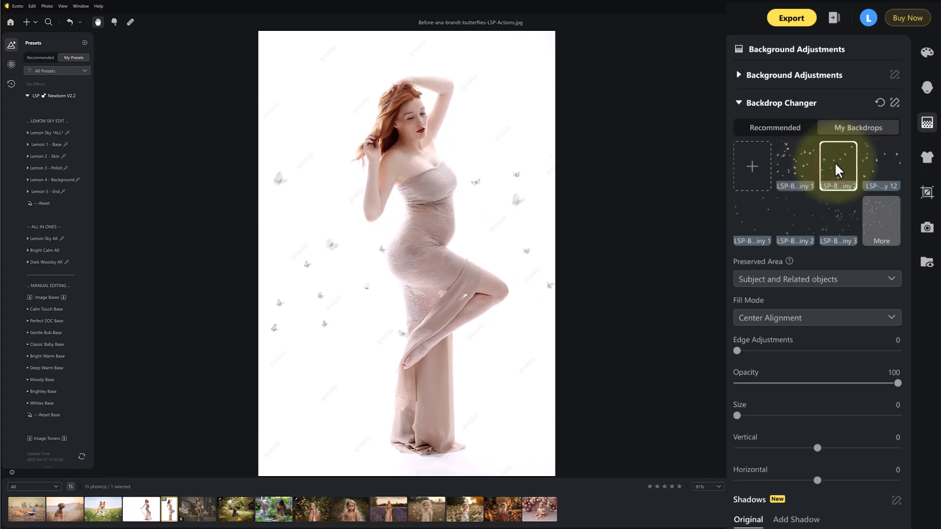
- Set the butterfly overlay's size to 47, vertical position to -21, horizontal position to -38 and opacity to 79
drag(740, 419, 811, 430)
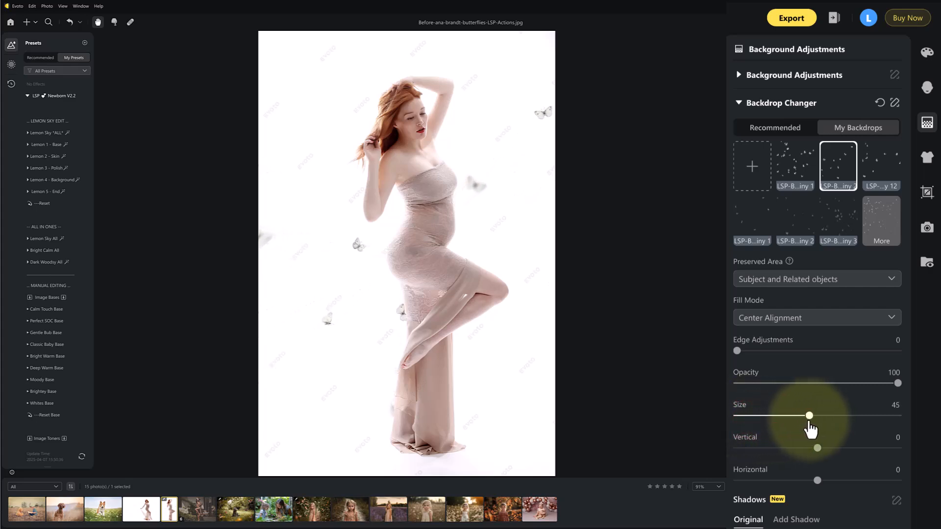
drag(817, 481, 801, 449)
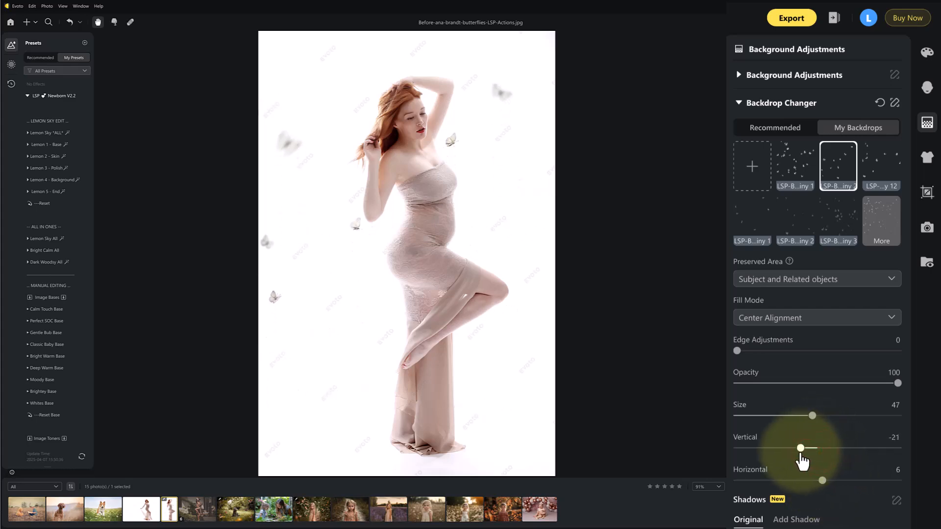
drag(822, 481, 784, 482)
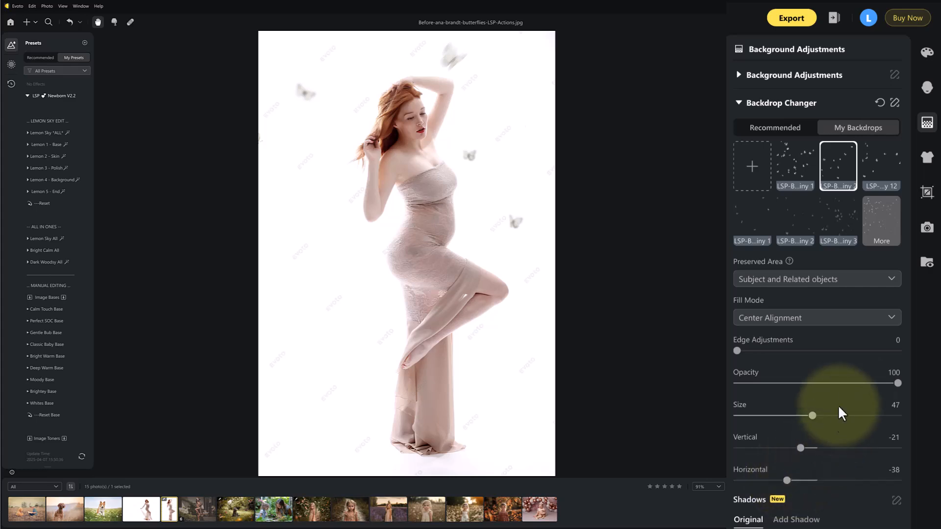
drag(895, 390, 873, 392)
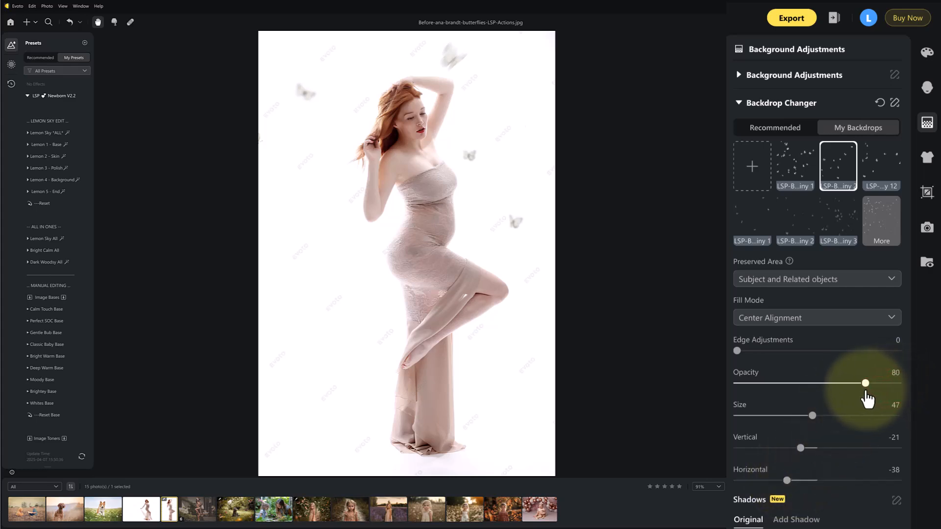
- Try the Center Fill and Stretch Fill modes, return to Center Alignment, and lower the butterflies to a vertical position of about 1
click(805, 319)
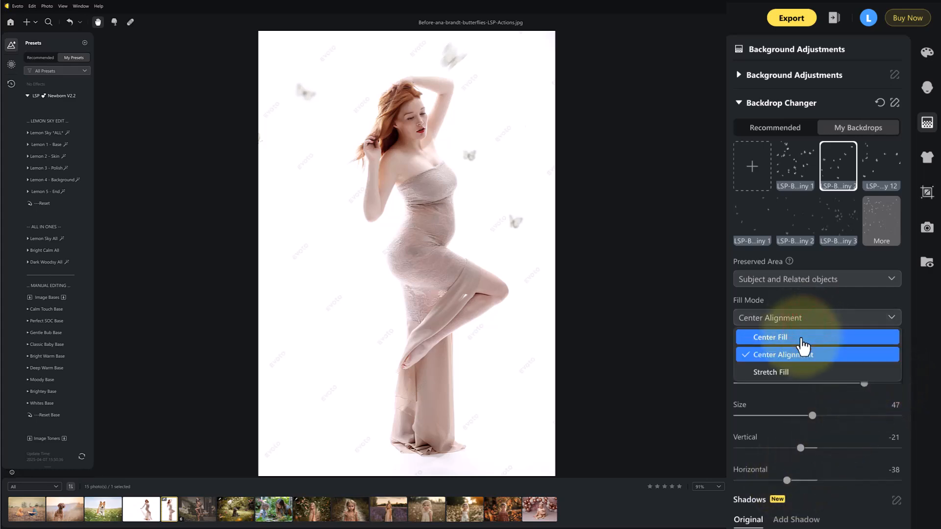
click(803, 344)
click(800, 318)
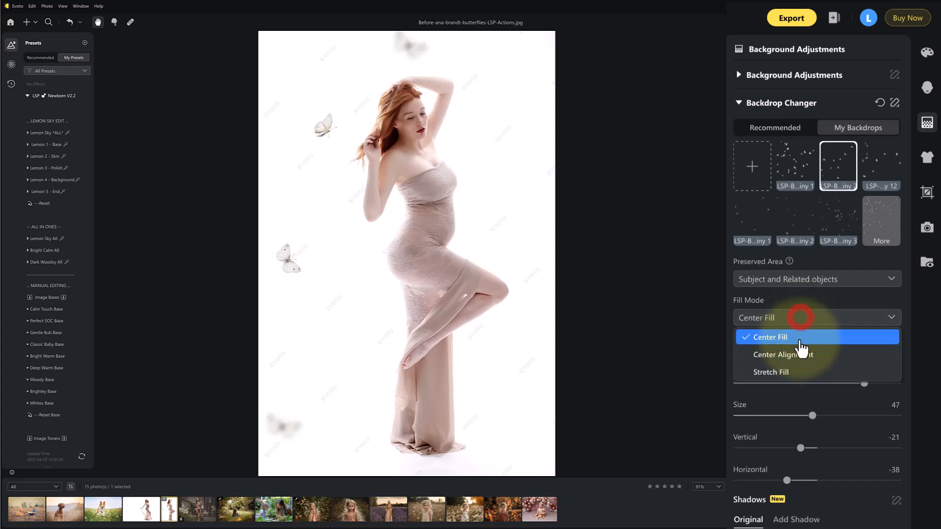
click(797, 372)
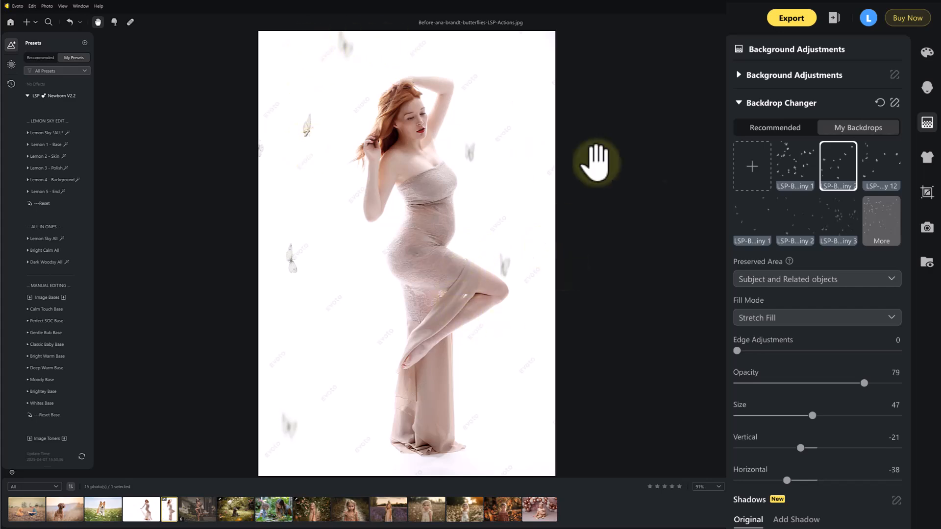
click(794, 318)
click(791, 338)
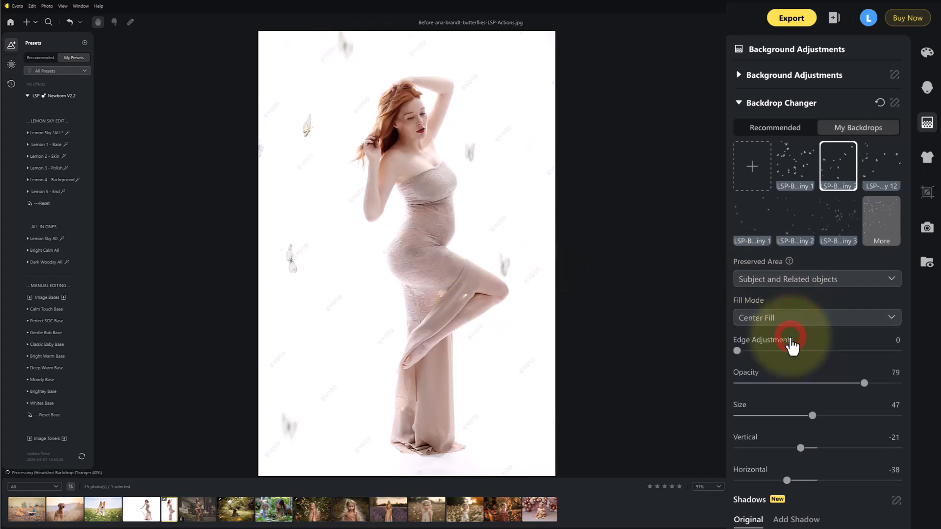
click(792, 316)
click(789, 355)
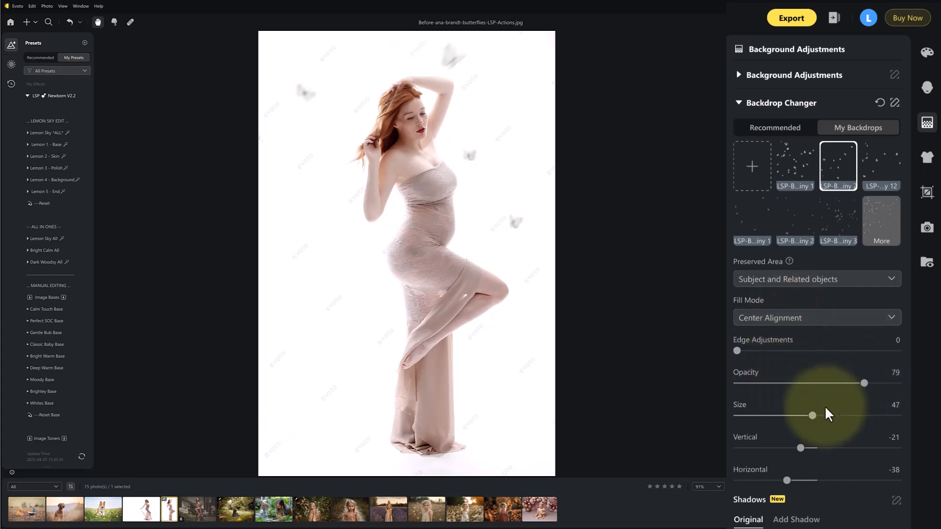
drag(799, 448, 822, 448)
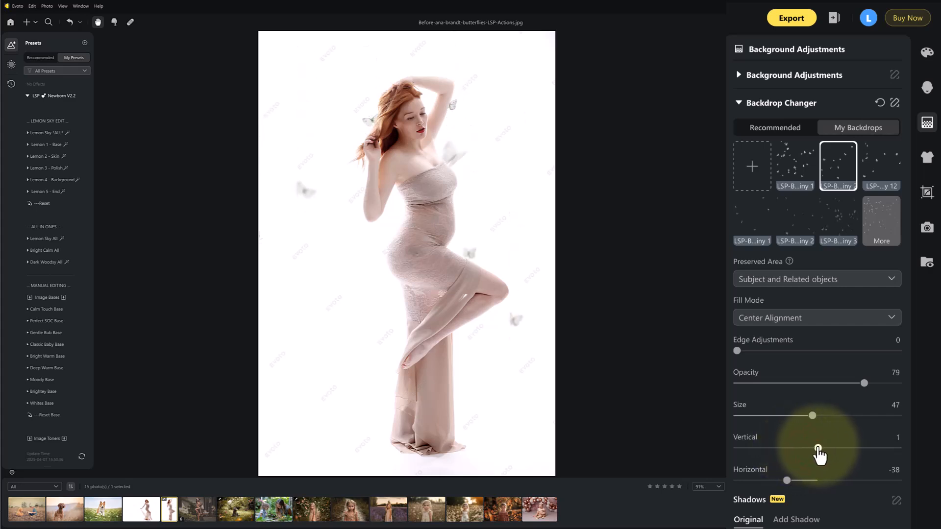
- Open the full collection of personal backdrops and try brown and purple butterfly overlays on the maternity photo
click(879, 219)
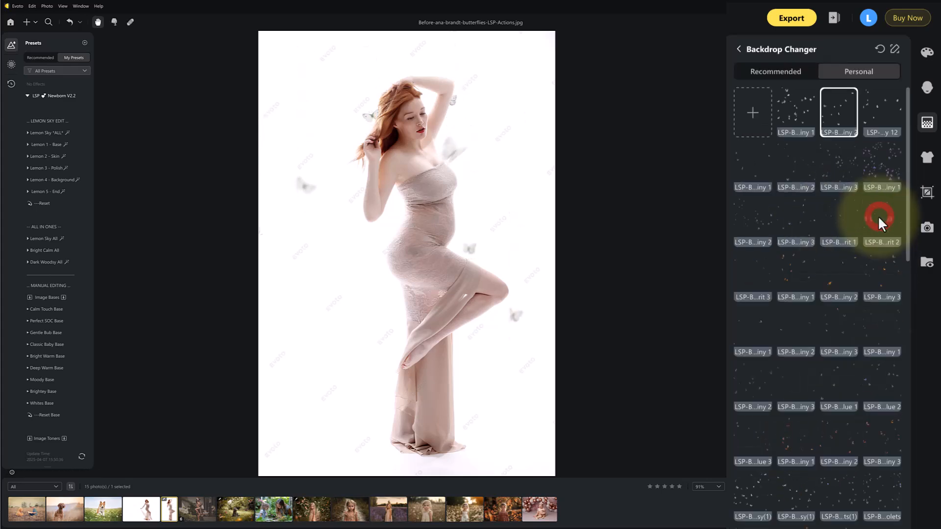
click(834, 219)
click(842, 159)
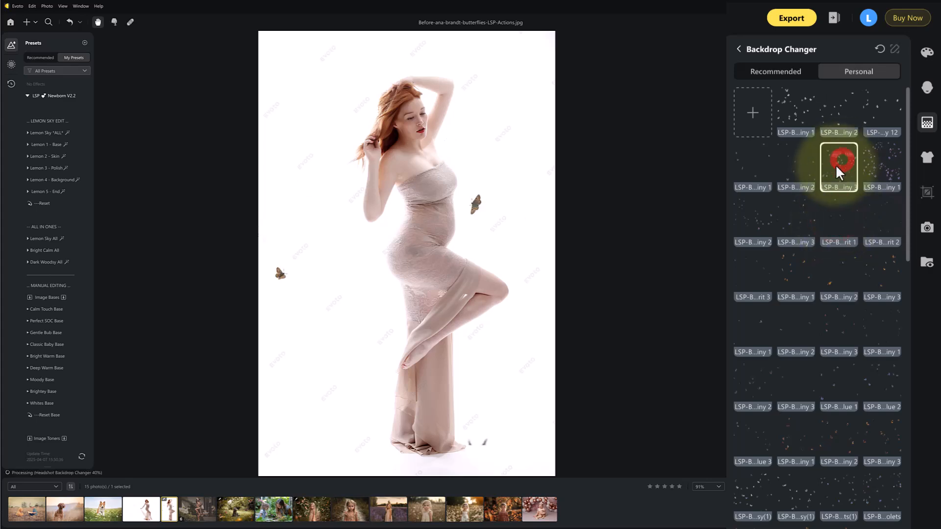
click(790, 224)
click(792, 167)
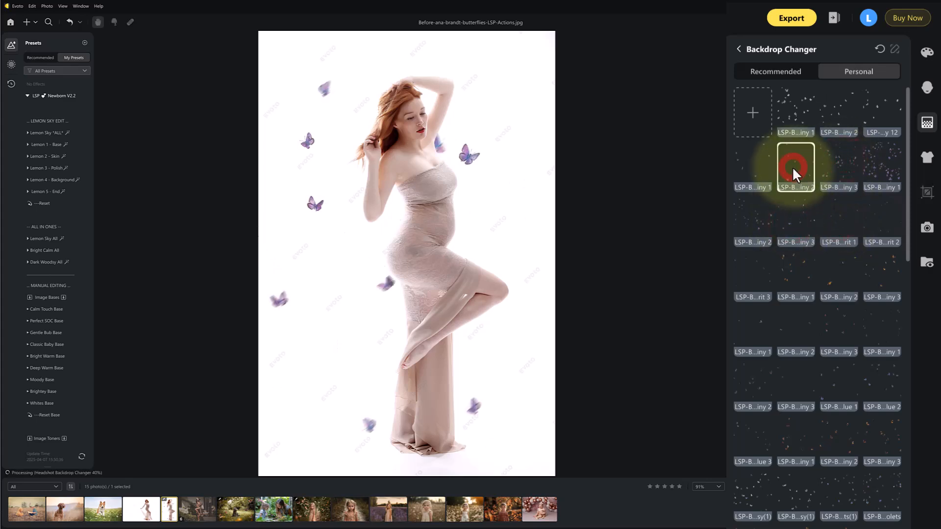
click(742, 157)
click(746, 210)
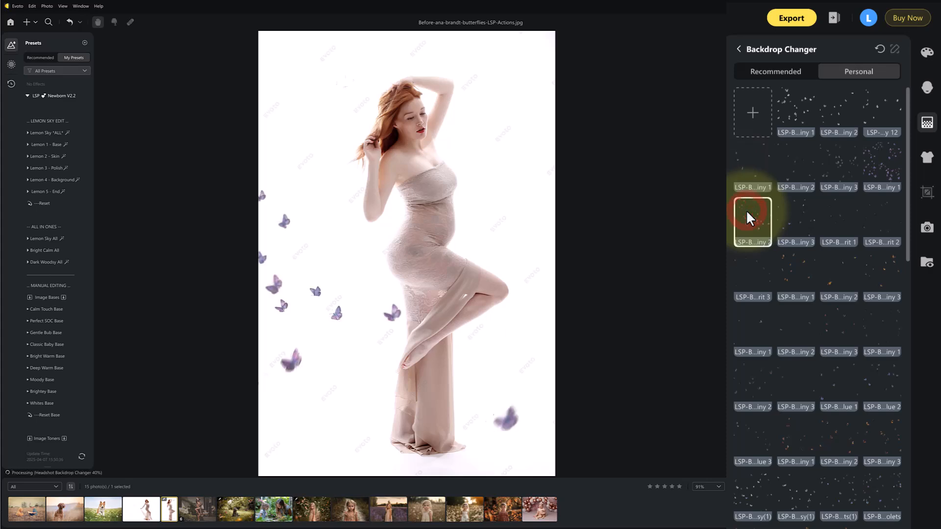
- Try further personal overlays on the maternity photo, including the orange, dark and brown butterfly groups
click(840, 277)
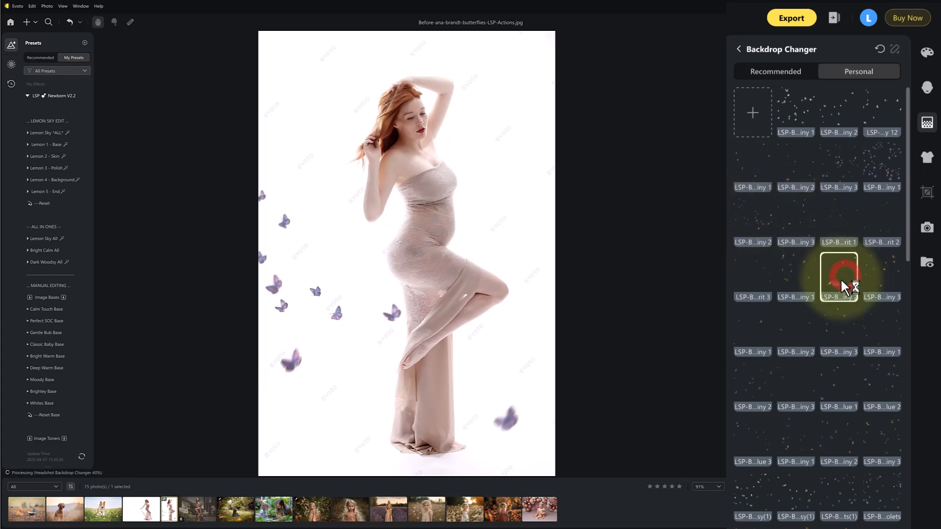
click(793, 381)
click(838, 375)
click(749, 367)
click(756, 314)
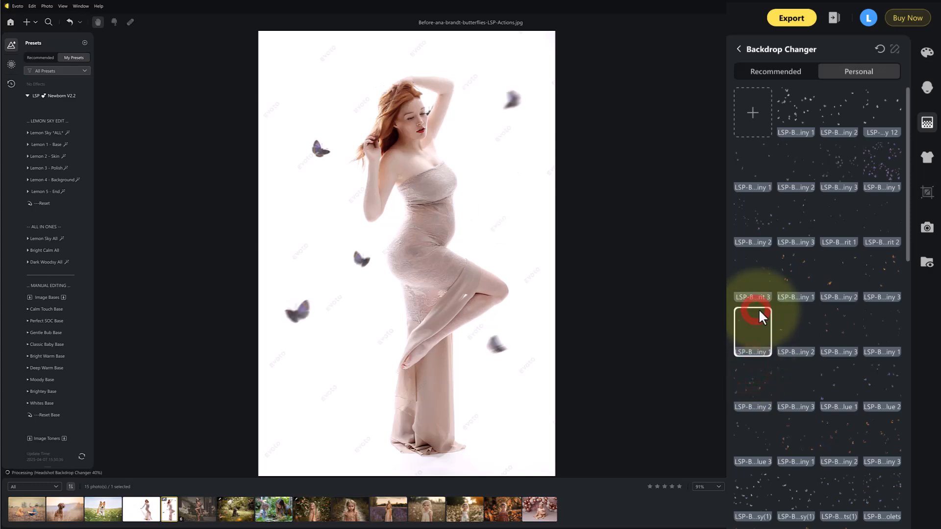
click(799, 310)
click(872, 322)
click(742, 267)
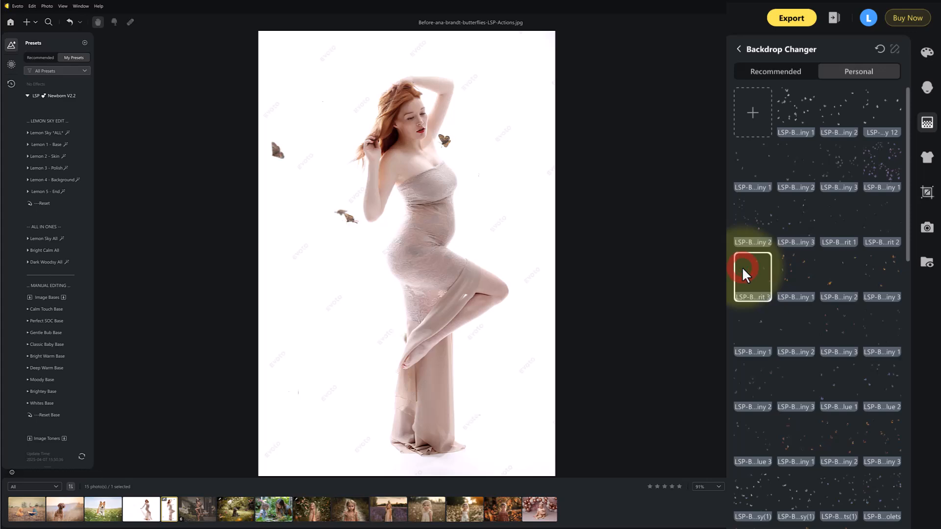
- Compare the purple and white butterfly overlays, apply the sparse pale butterfly group to the maternity photo, and return to the backdrop settings
click(797, 221)
click(793, 108)
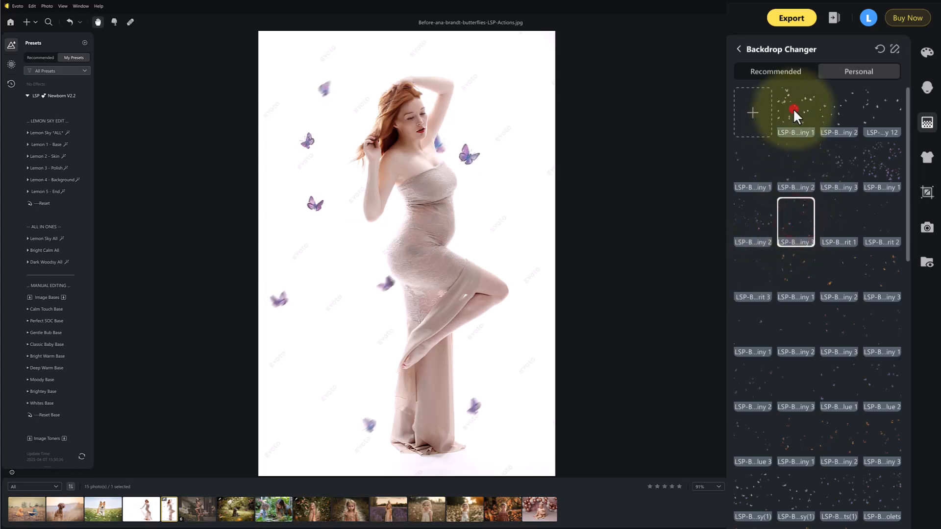
click(839, 104)
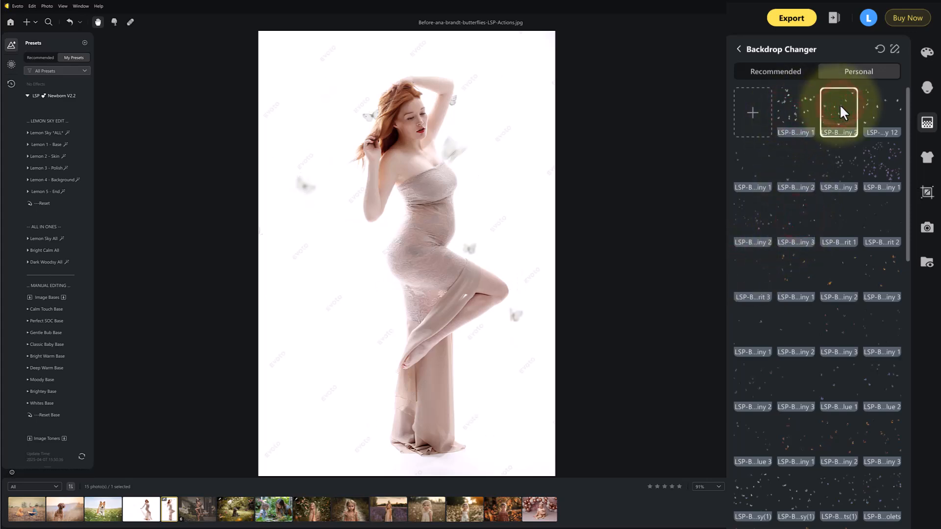
click(891, 111)
click(749, 165)
click(811, 165)
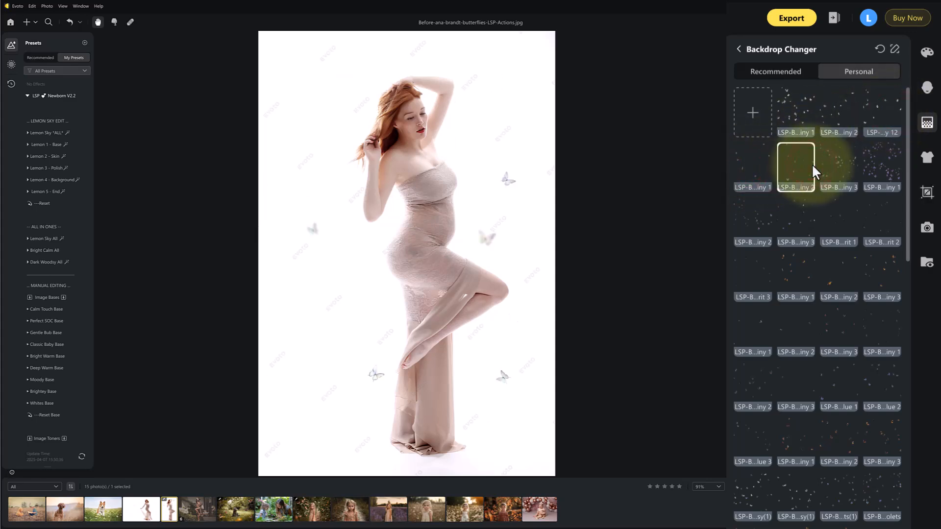
click(737, 49)
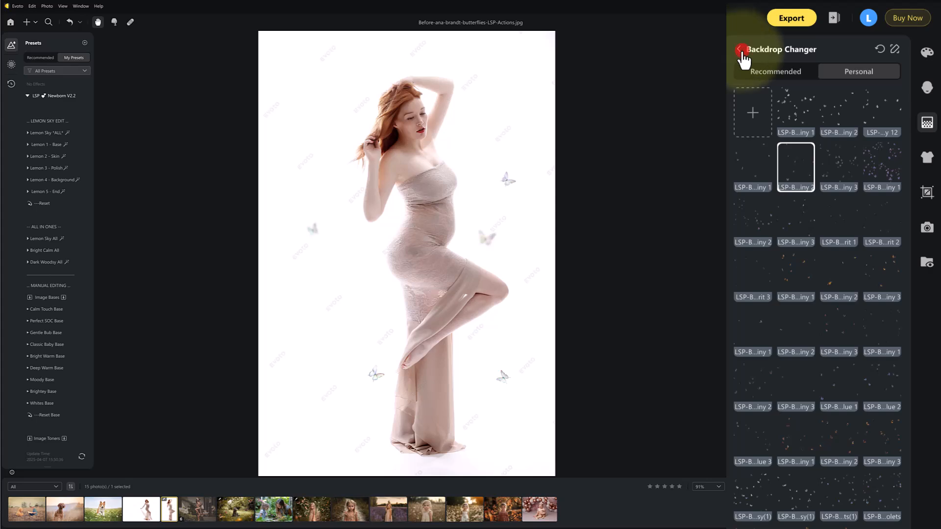
- Set the maternity photo's butterfly overlay to opacity 81, size 57 and horizontal position 33
drag(864, 383, 867, 383)
drag(813, 415, 828, 416)
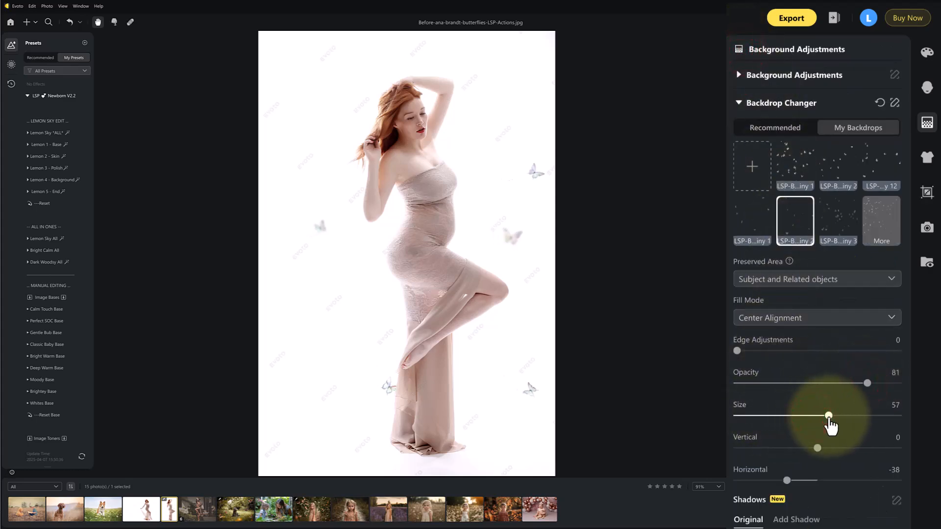
drag(786, 480, 844, 480)
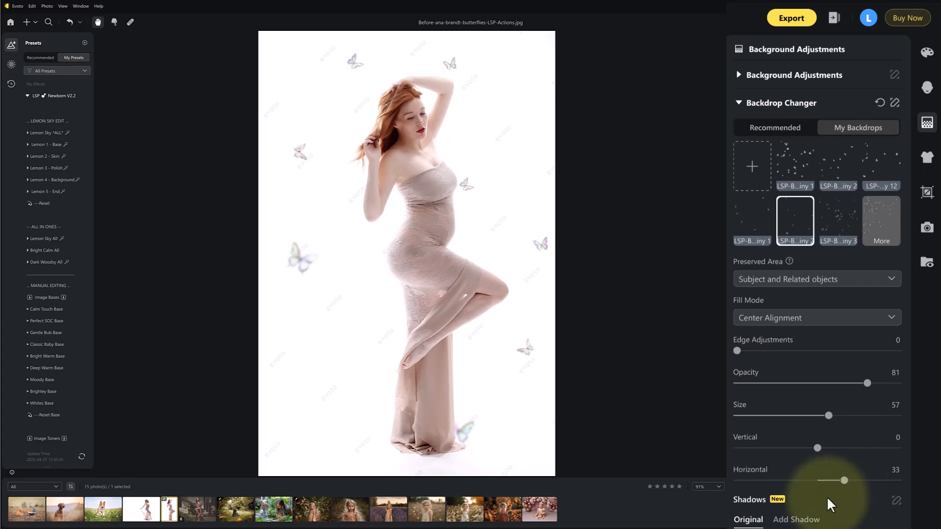
- Erase the butterfly beside the dress hem with the mask brush and raise the overlay's opacity to about 98
click(895, 103)
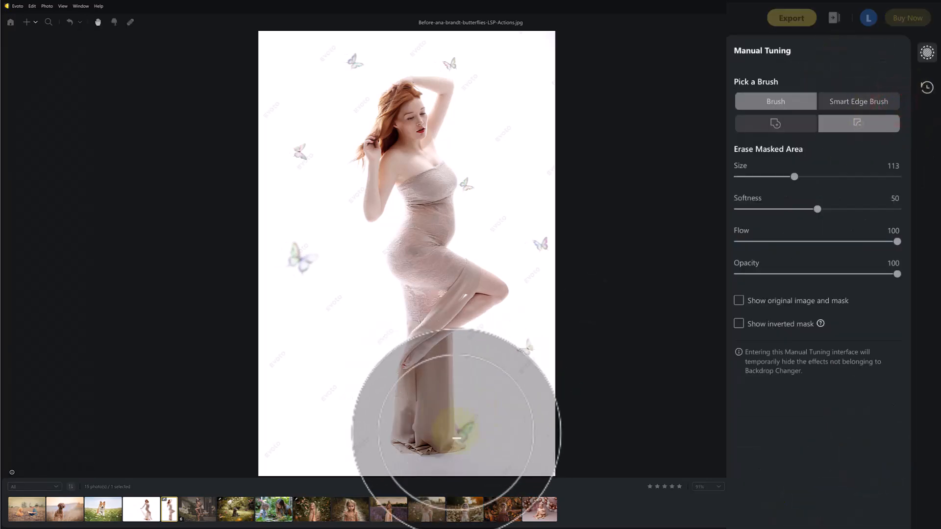
mouse_move(506, 397)
mouse_down()
mouse_move(458, 425)
mouse_move(521, 413)
mouse_move(522, 471)
mouse_up()
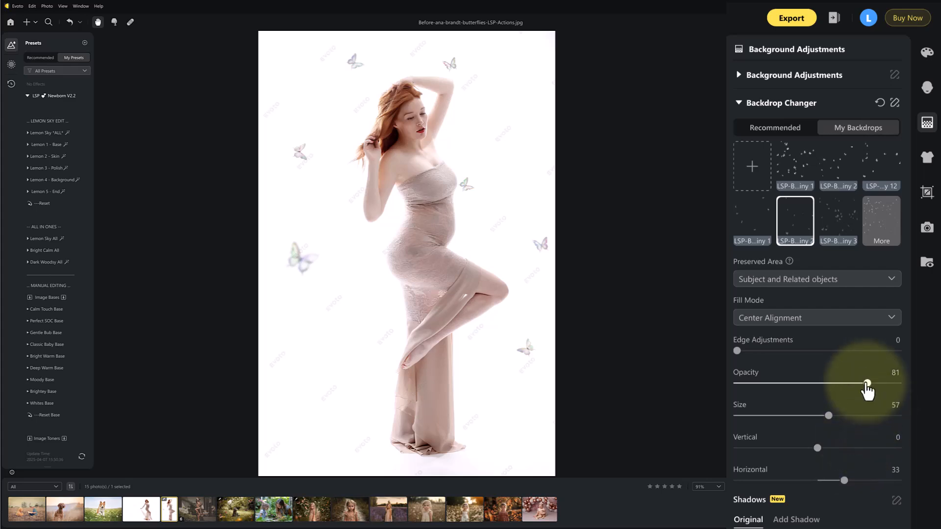
drag(868, 383, 897, 384)
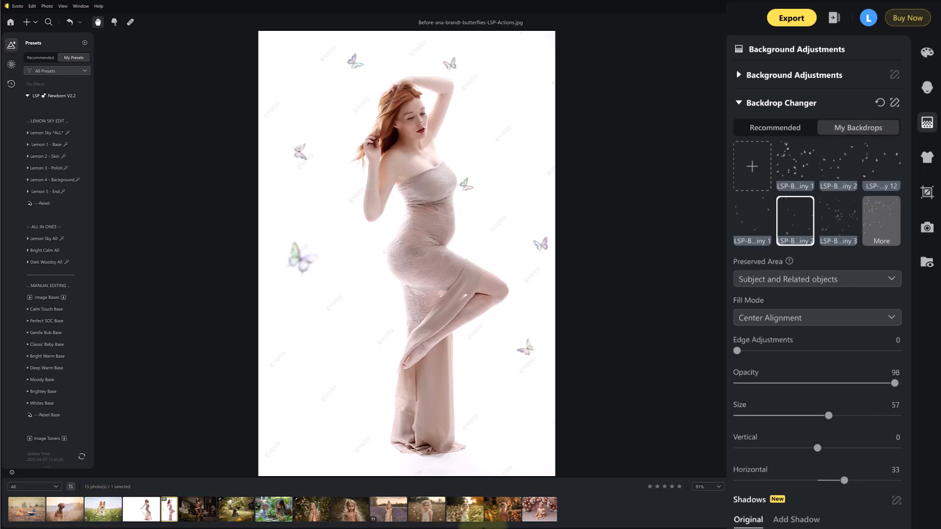
- Open BEFORE LSP BUTTERFLIES 5.jpg, apply the first white butterfly group and open the full collection of personal backdrops
click(458, 513)
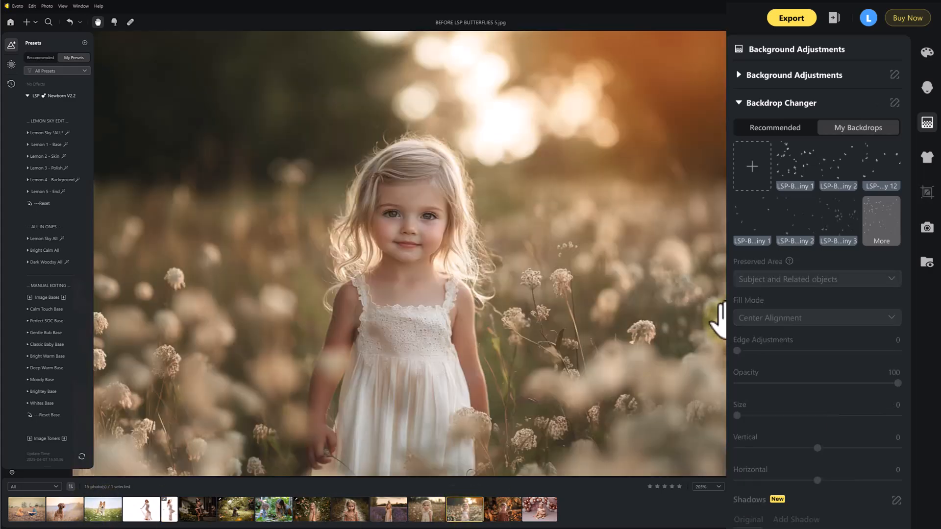
click(792, 163)
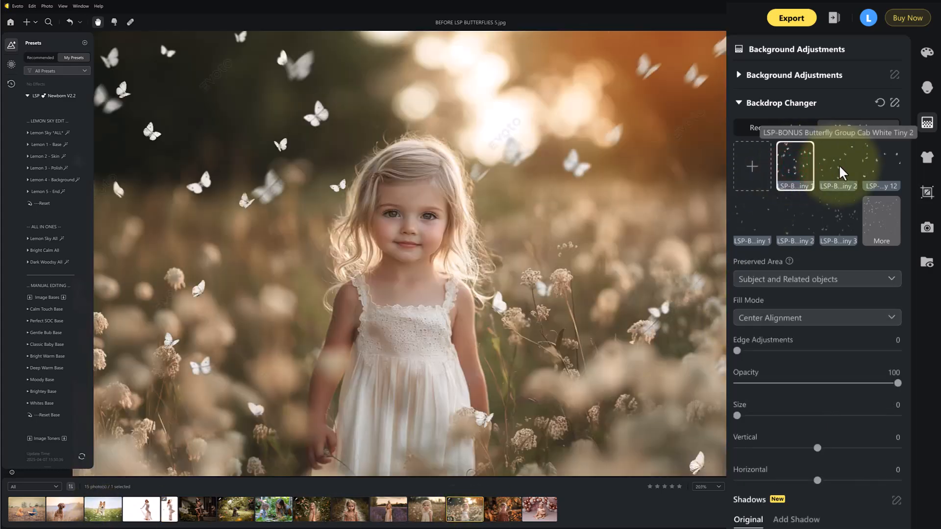
click(874, 221)
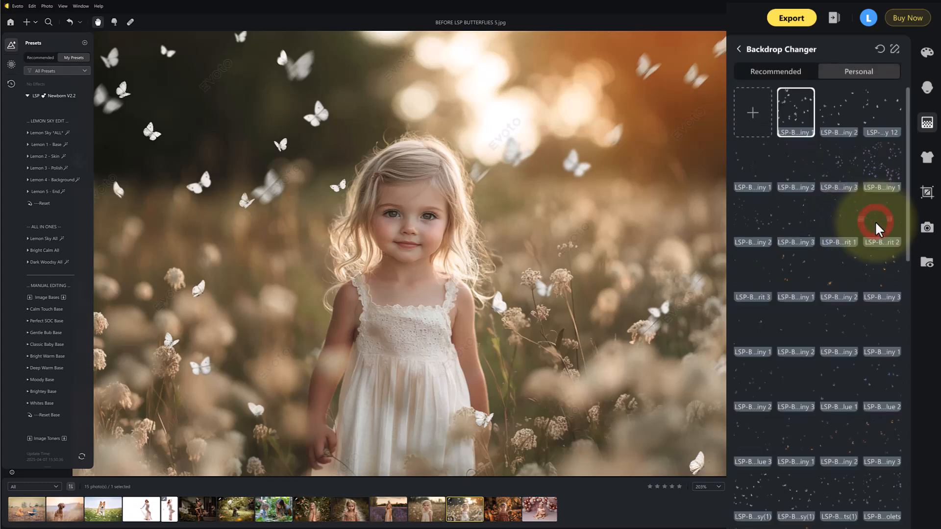
- Try the red, Poly-Iccarus blue and pale mixed butterfly overlays on the photo of the girl in the meadow
click(830, 335)
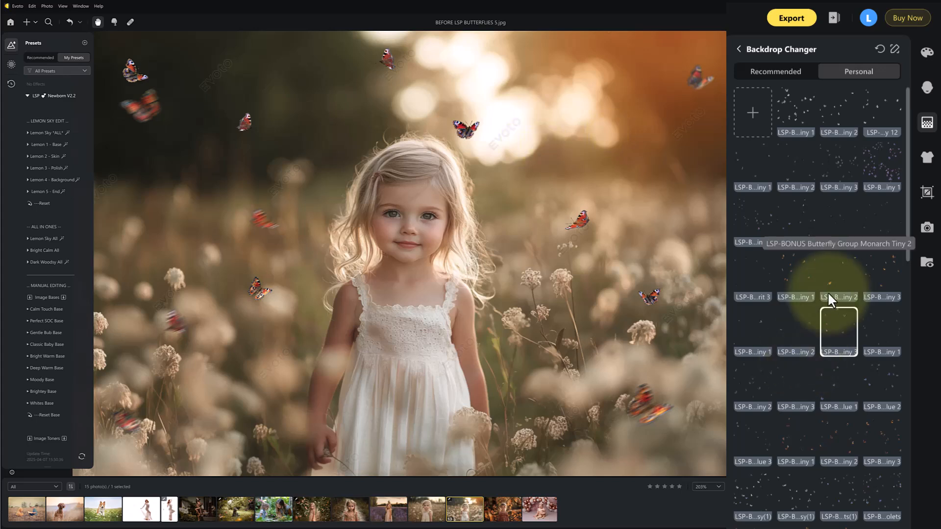
click(796, 326)
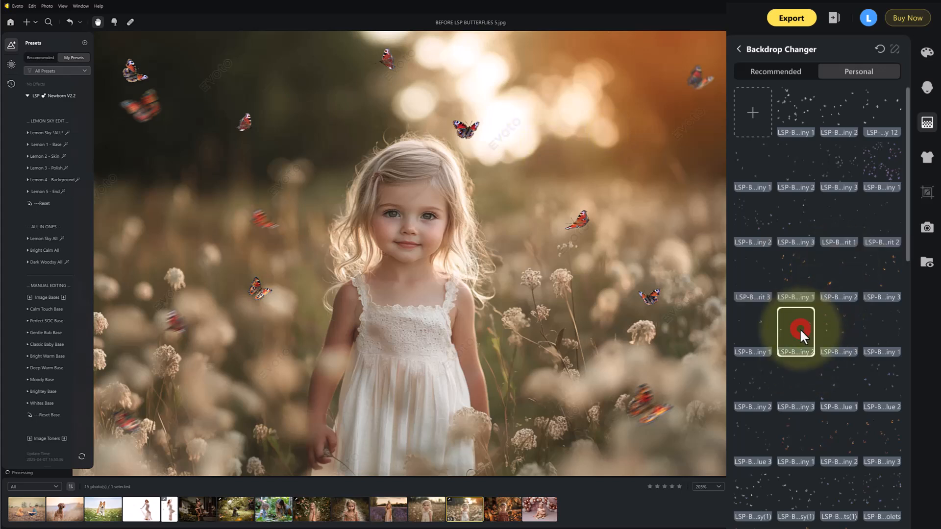
click(738, 326)
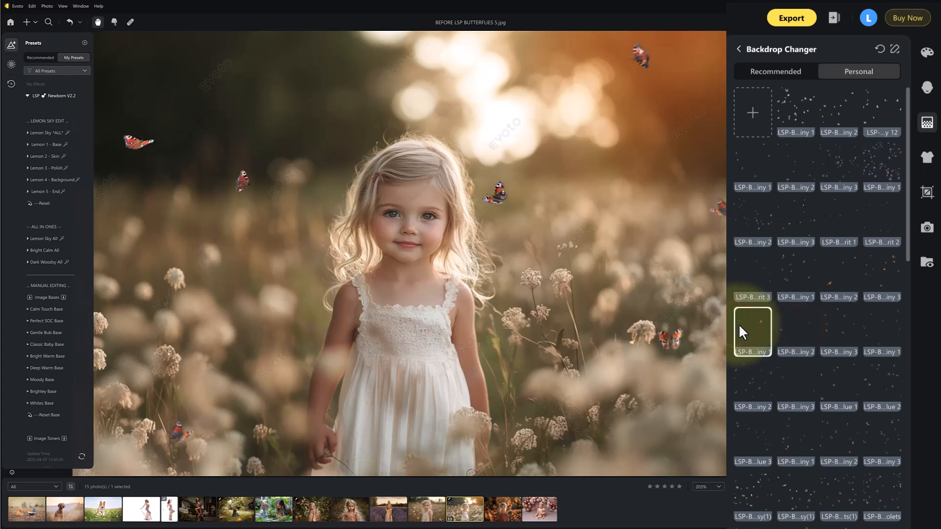
click(846, 388)
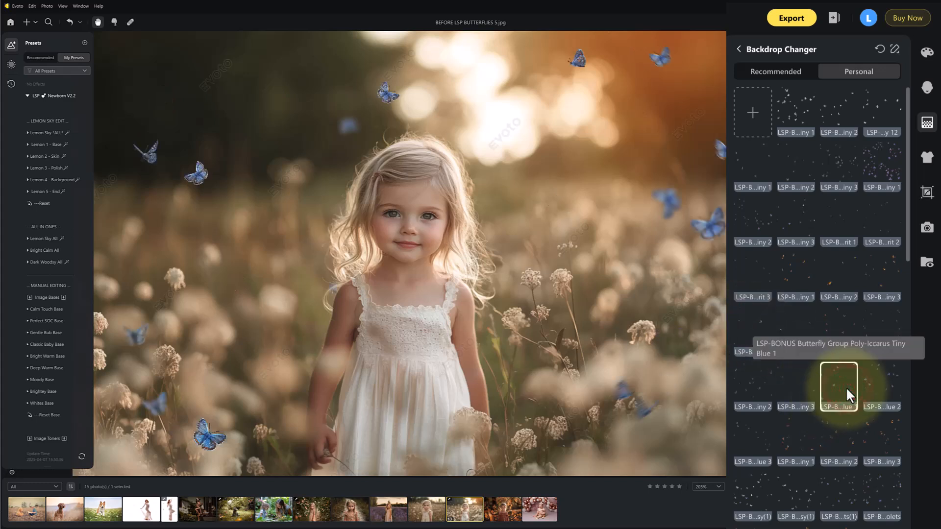
click(790, 528)
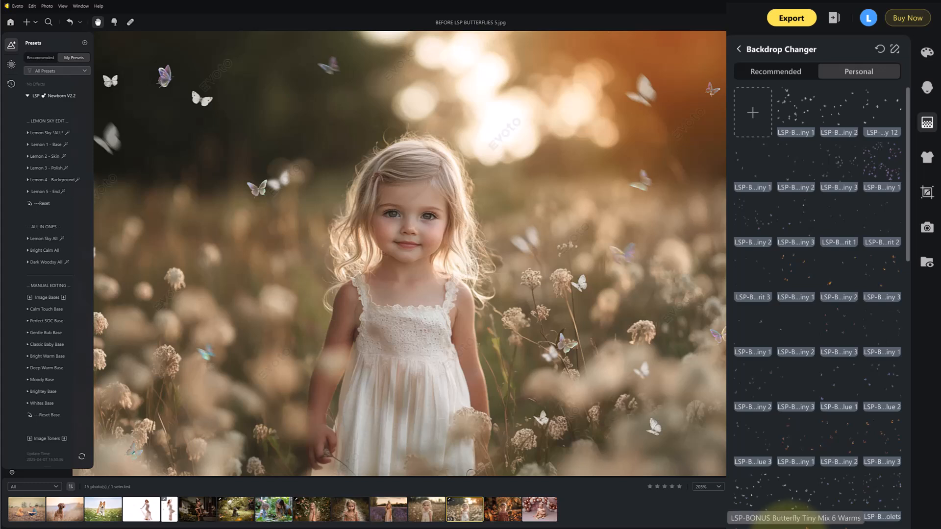
click(804, 528)
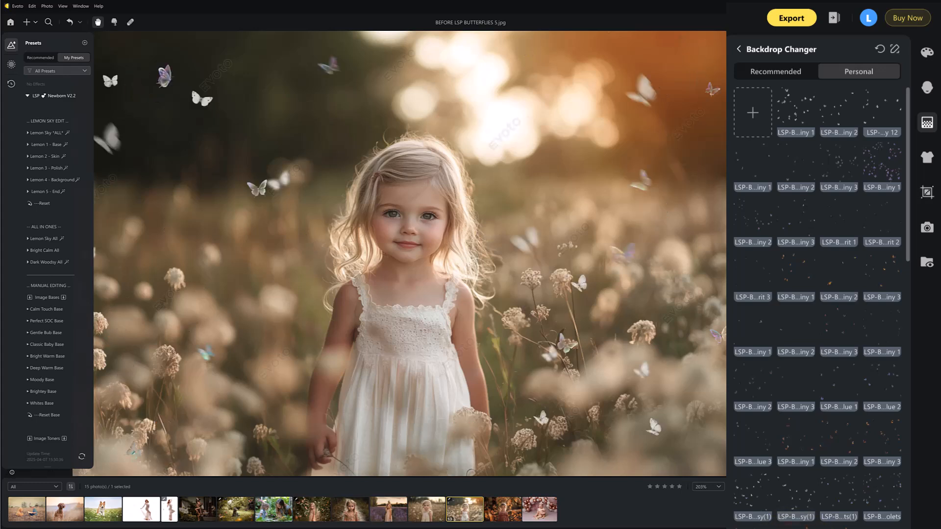
- Apply the mixed purple and white butterfly overlay to the girl's photo and shift it to horizontal 3 and vertical about -9
click(752, 525)
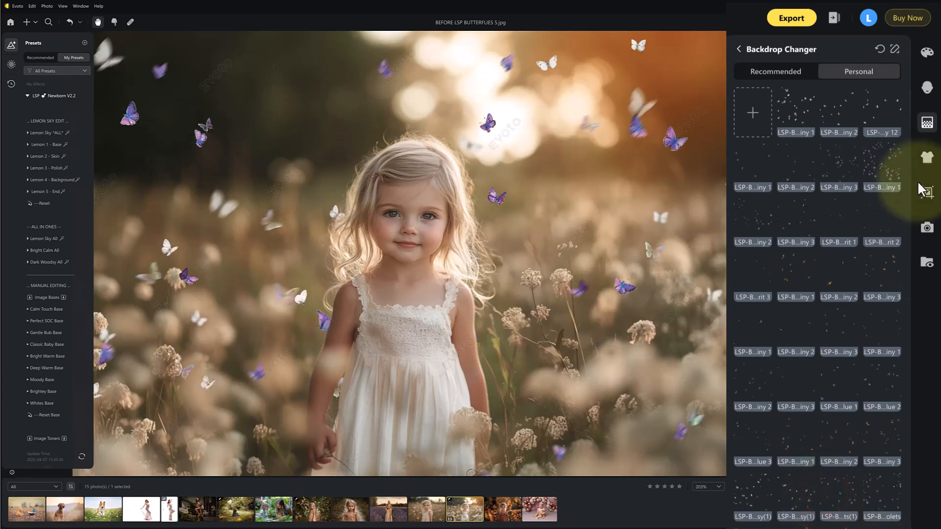
click(739, 50)
mouse_move(817, 481)
mouse_down()
mouse_move(835, 481)
mouse_move(819, 481)
mouse_up()
drag(817, 448, 809, 448)
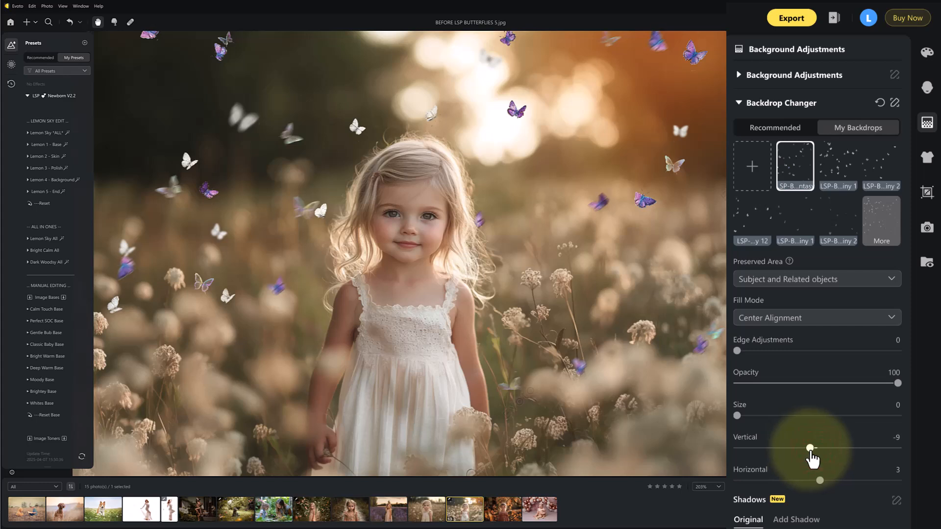